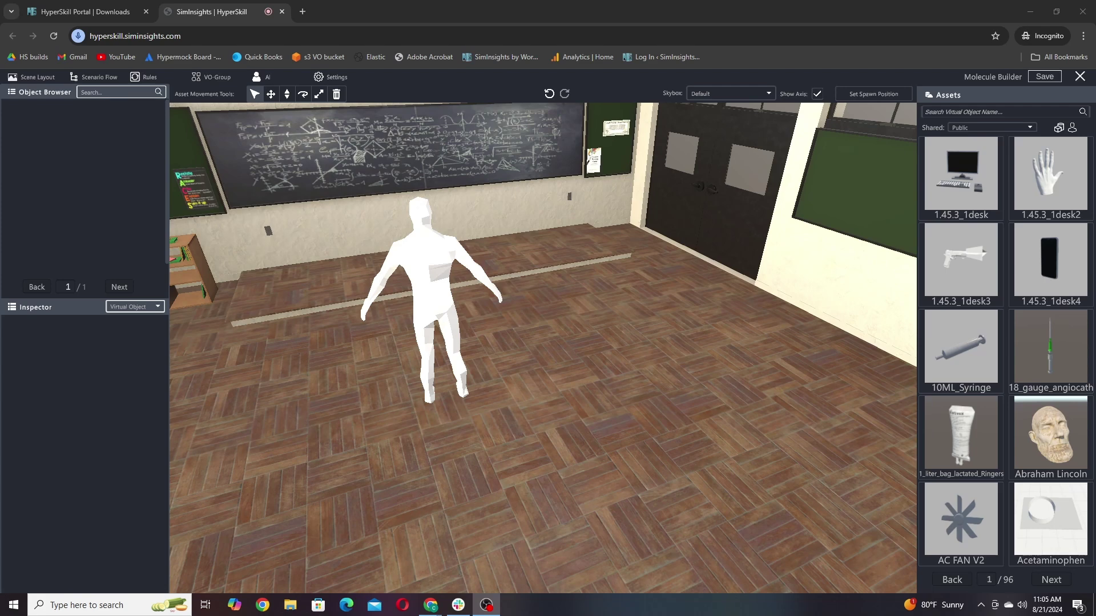
Show the scene editor full screen and search the public assets for "Table", checking both result pages.
{"action": "left_click", "coordinate": [599, 276]}
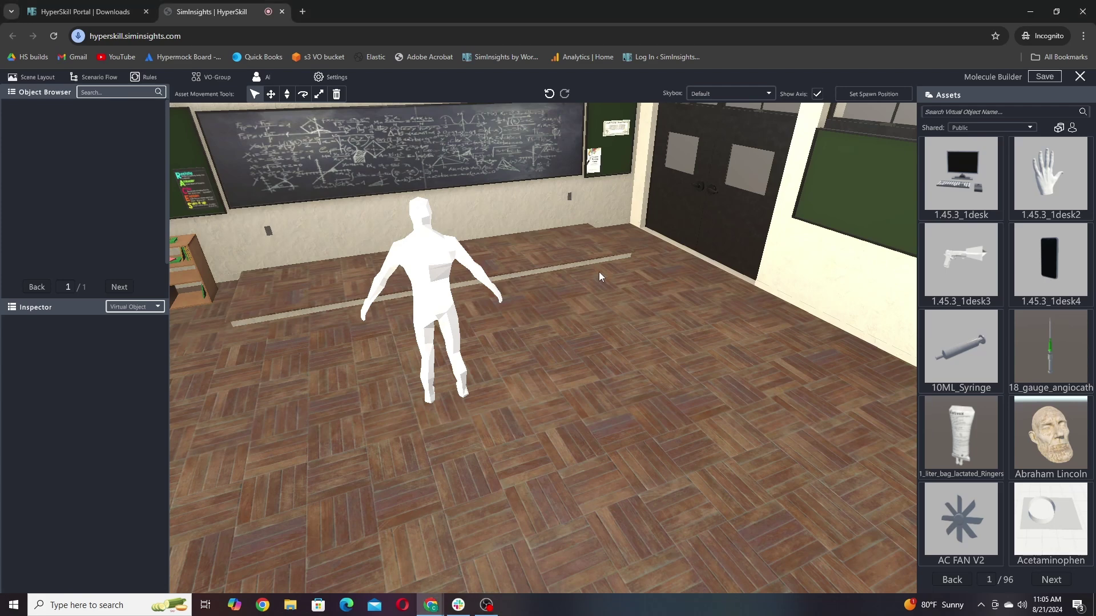
{"action": "key", "text": "F11"}
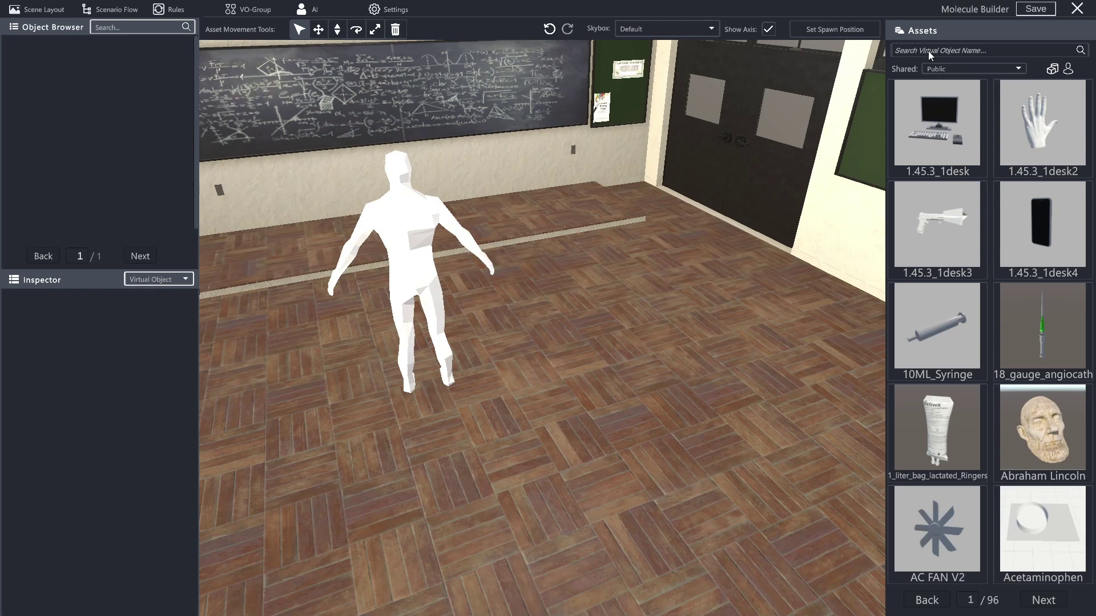
{"action": "type", "text": "Table"}
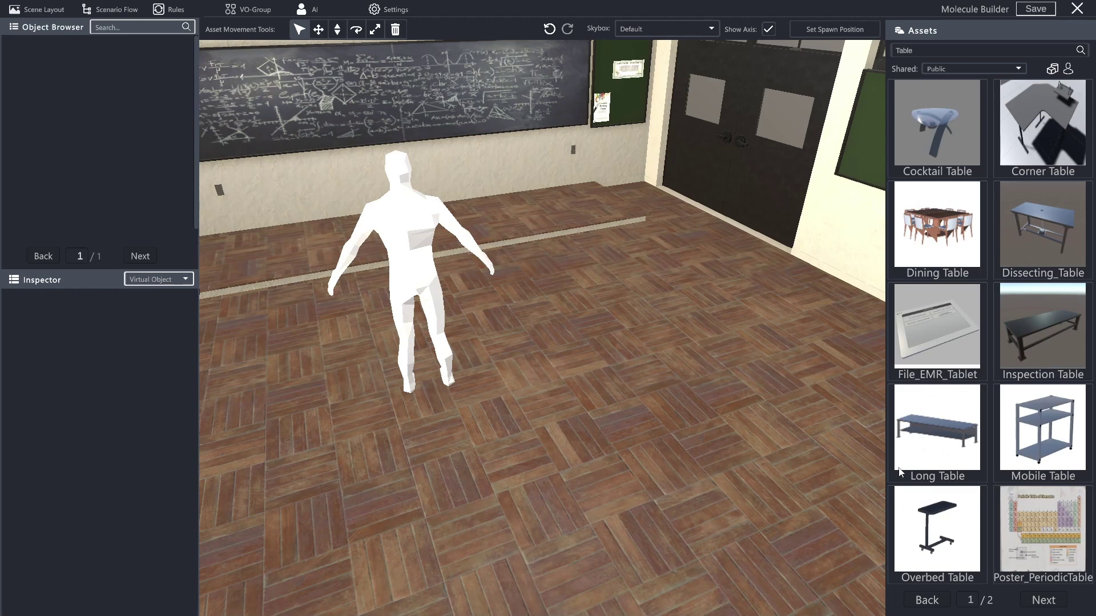
{"action": "left_click", "coordinate": [1043, 600]}
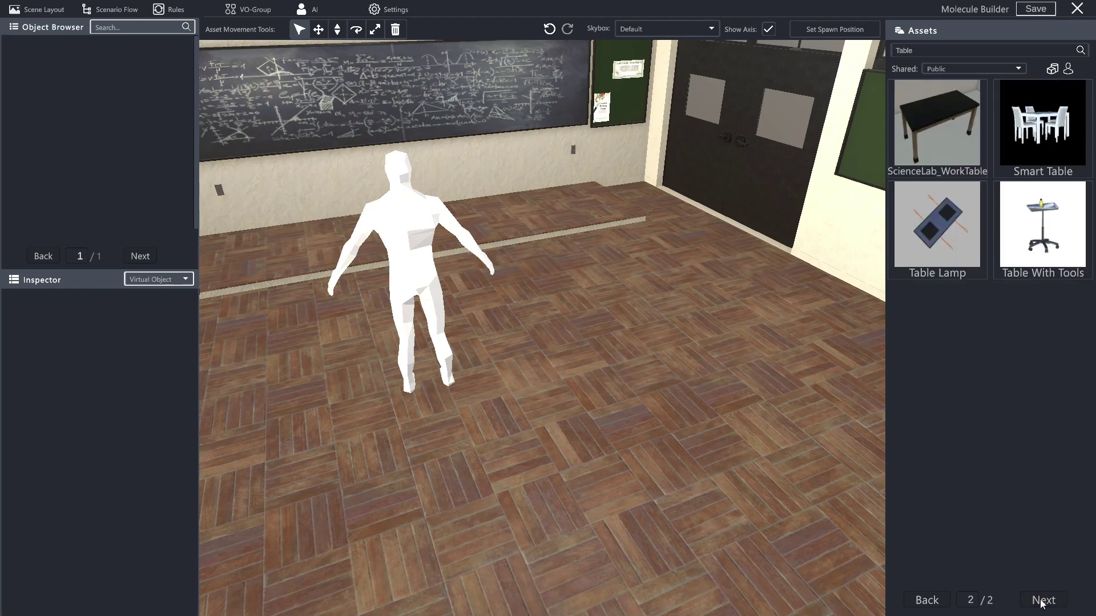
{"action": "left_click", "coordinate": [929, 606]}
Place a Long Table on the classroom floor beside the mannequin, at about X 2.26, Z -0.53.
{"action": "right_click_drag", "start_coordinate": [522, 357], "coordinate": [878, 422]}
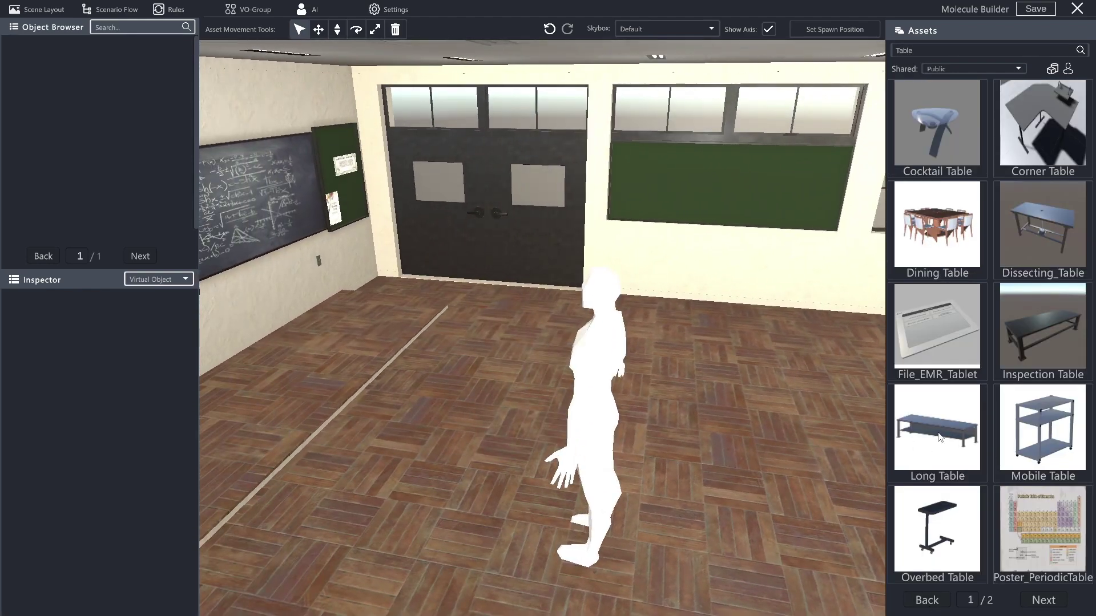
{"action": "left_click_drag", "start_coordinate": [800, 421], "coordinate": [485, 421]}
{"action": "right_click_drag", "start_coordinate": [485, 421], "coordinate": [407, 422]}
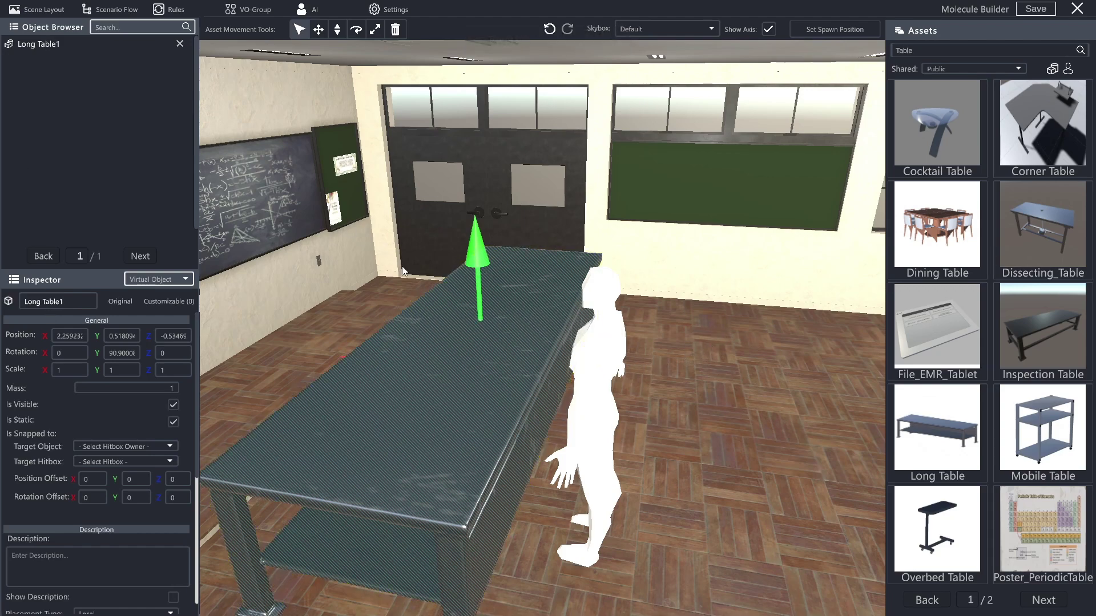
{"action": "left_click", "coordinate": [754, 372]}
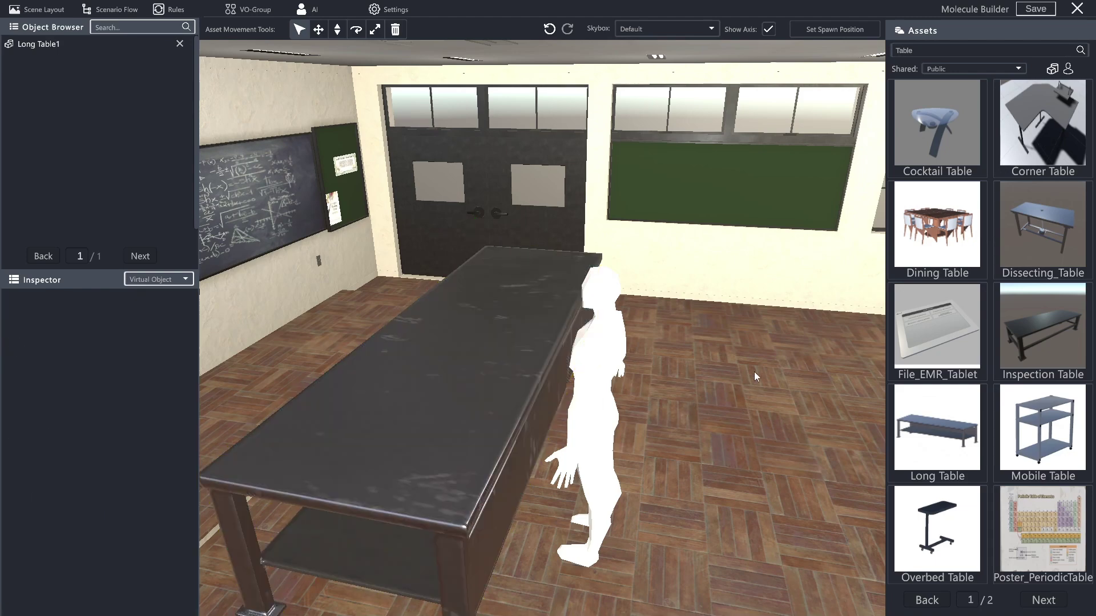
Set the Long Table's Y rotation to 90.
{"action": "left_click", "coordinate": [431, 413]}
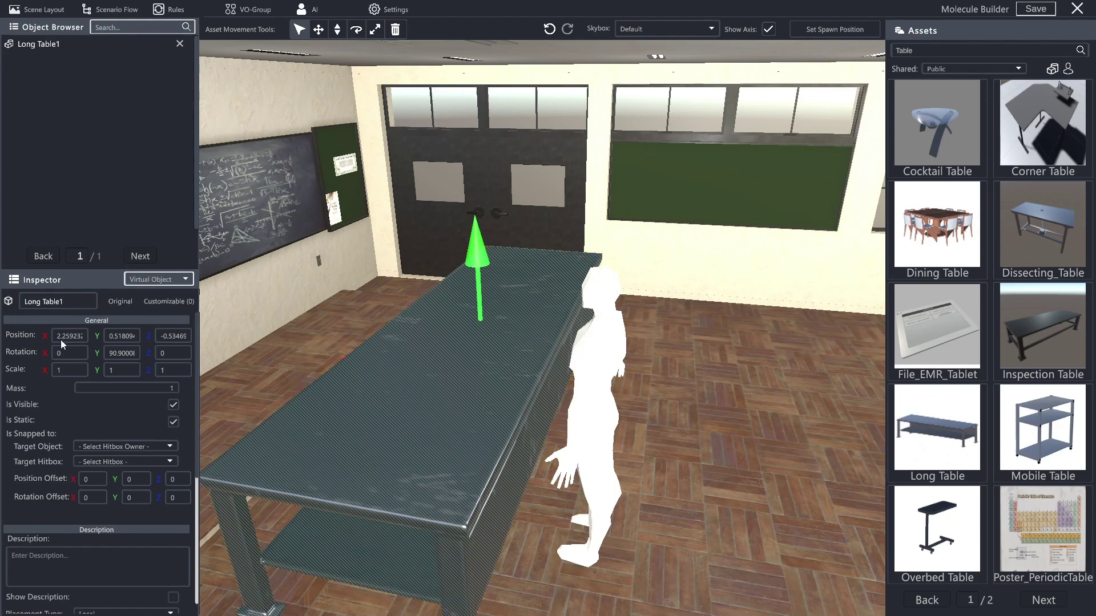
{"action": "left_click", "coordinate": [122, 353]}
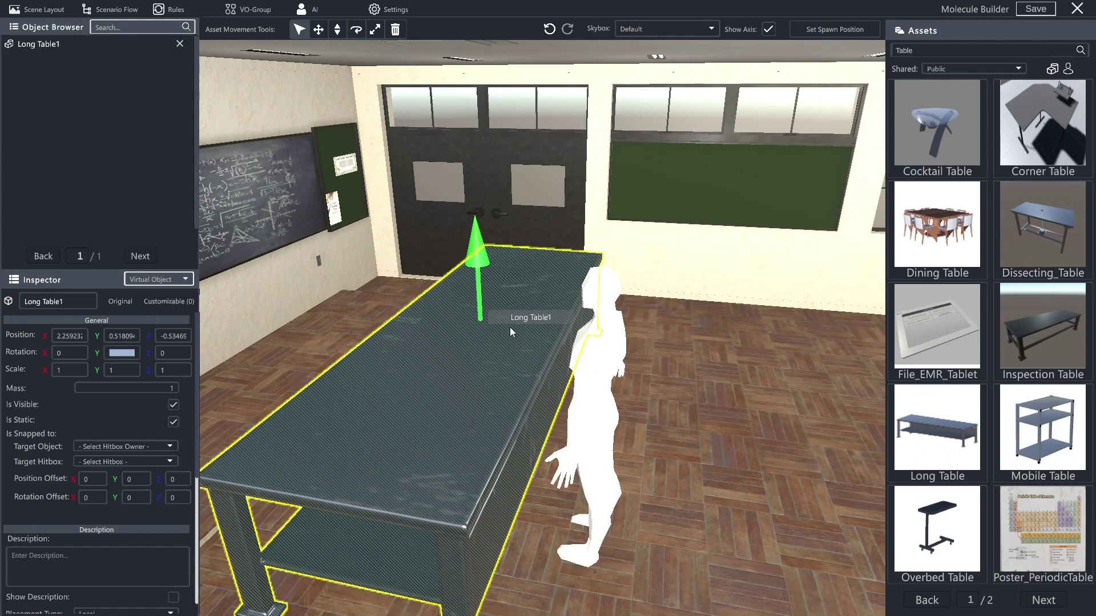
{"action": "type", "text": "90"}
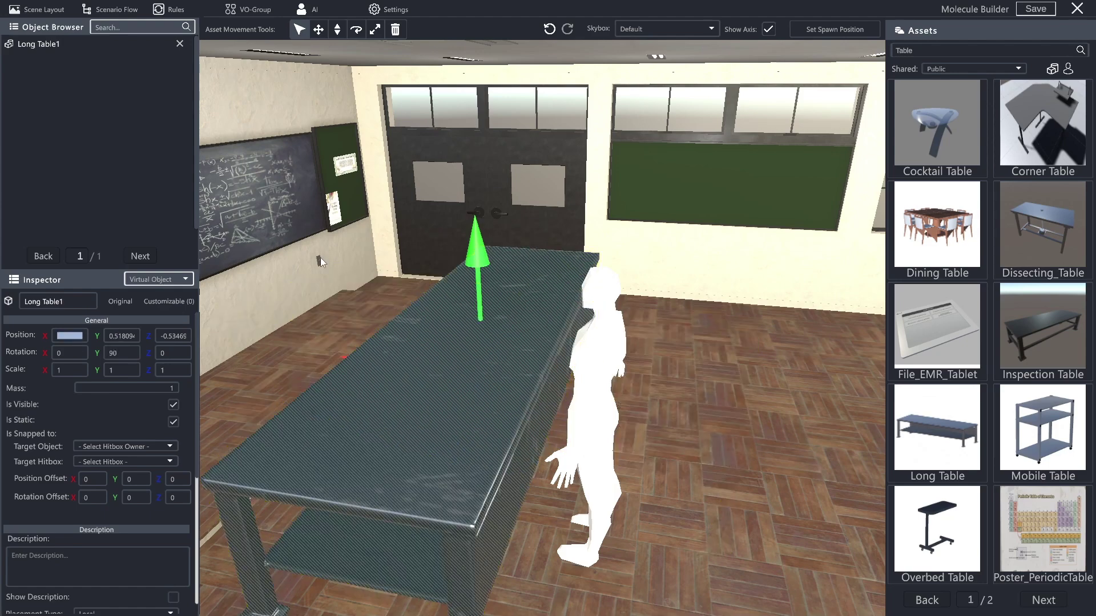
Round the Long Table's position to X 2.25 and Z -0.5.
{"action": "key", "text": "Left"}
{"action": "key", "text": "Delete"}
{"action": "key", "text": "Delete"}
{"action": "key", "text": "Delete"}
{"action": "key", "text": "Delete"}
{"action": "key", "text": "Delete"}
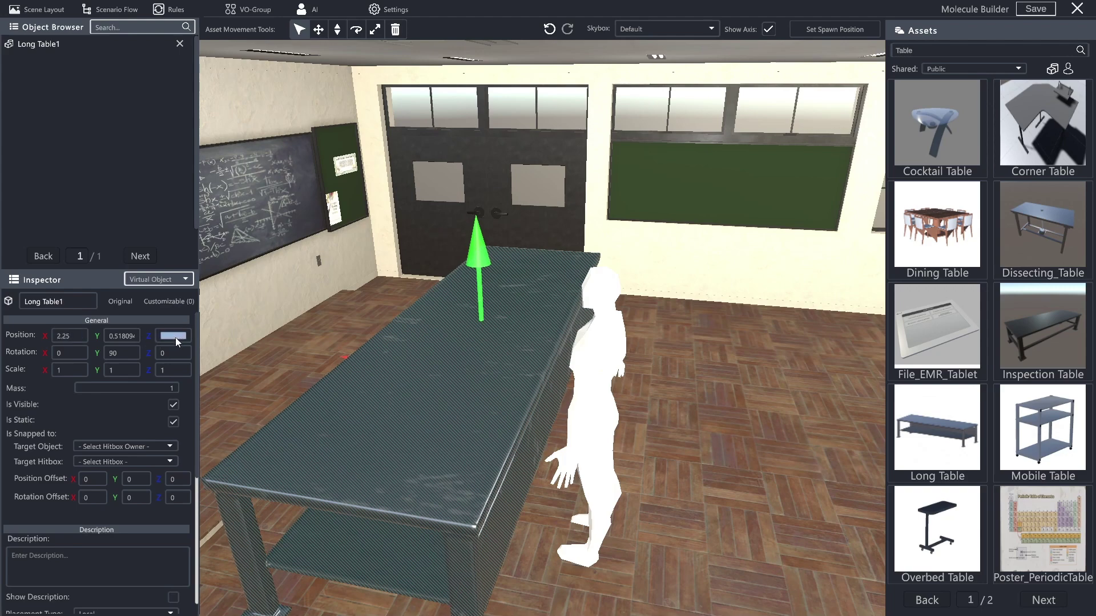
{"action": "key", "text": "shift+End"}
{"action": "key", "text": "BackSpace"}
Move the Long Table freely across the floor to about X 2.10, Z 0.09.
{"action": "right_click_drag", "start_coordinate": [615, 296], "coordinate": [258, 338]}
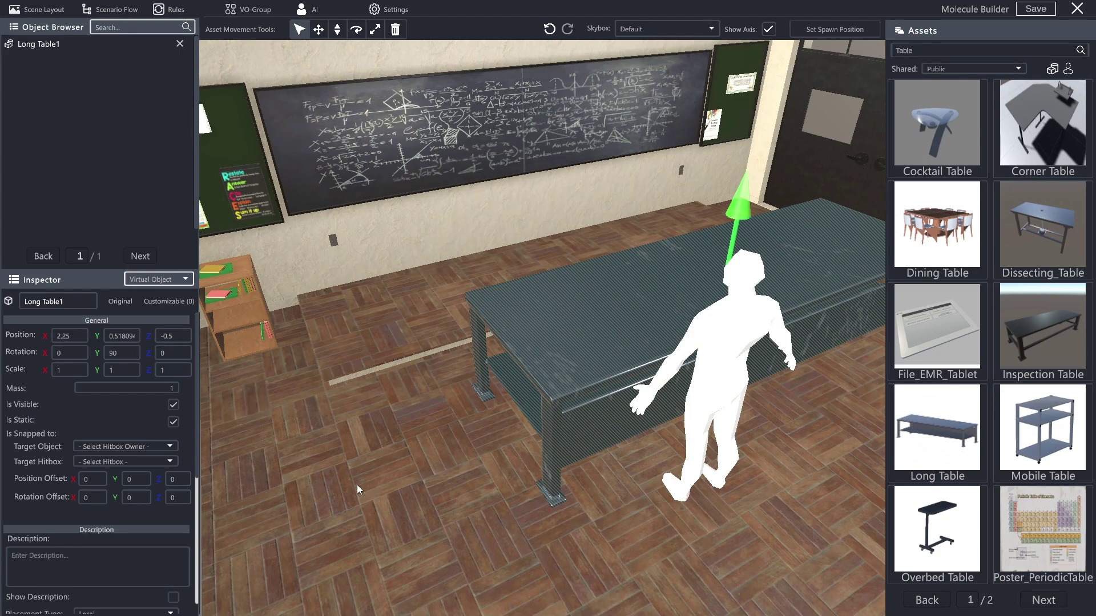
{"action": "left_click", "coordinate": [347, 243]}
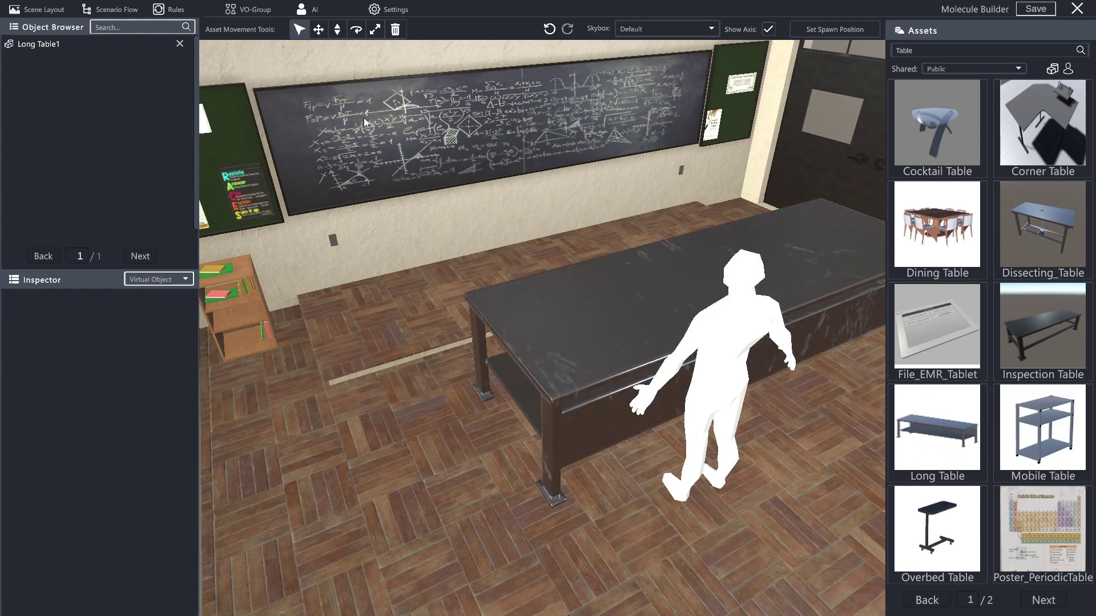
{"action": "left_click", "coordinate": [518, 271]}
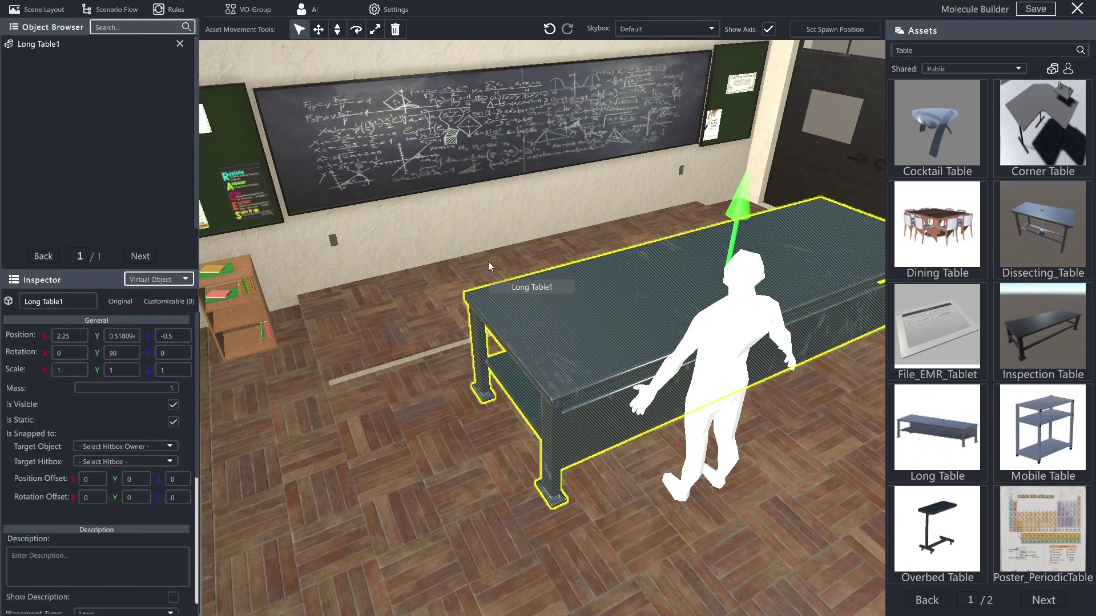
{"action": "left_click", "coordinate": [316, 31]}
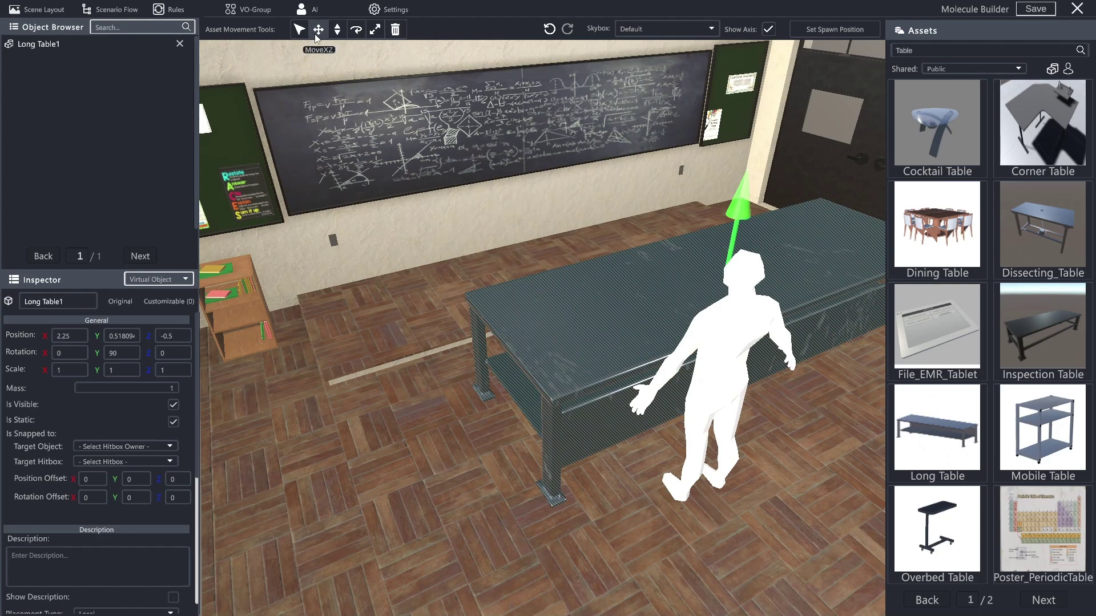
{"action": "mouse_move", "coordinate": [577, 325]}
{"action": "left_mouse_down"}
{"action": "mouse_move", "coordinate": [378, 227]}
{"action": "mouse_move", "coordinate": [398, 319]}
{"action": "mouse_move", "coordinate": [628, 324]}
{"action": "mouse_move", "coordinate": [445, 233]}
{"action": "mouse_move", "coordinate": [536, 323]}
{"action": "mouse_move", "coordinate": [584, 313]}
{"action": "mouse_move", "coordinate": [562, 336]}
{"action": "left_mouse_up"}
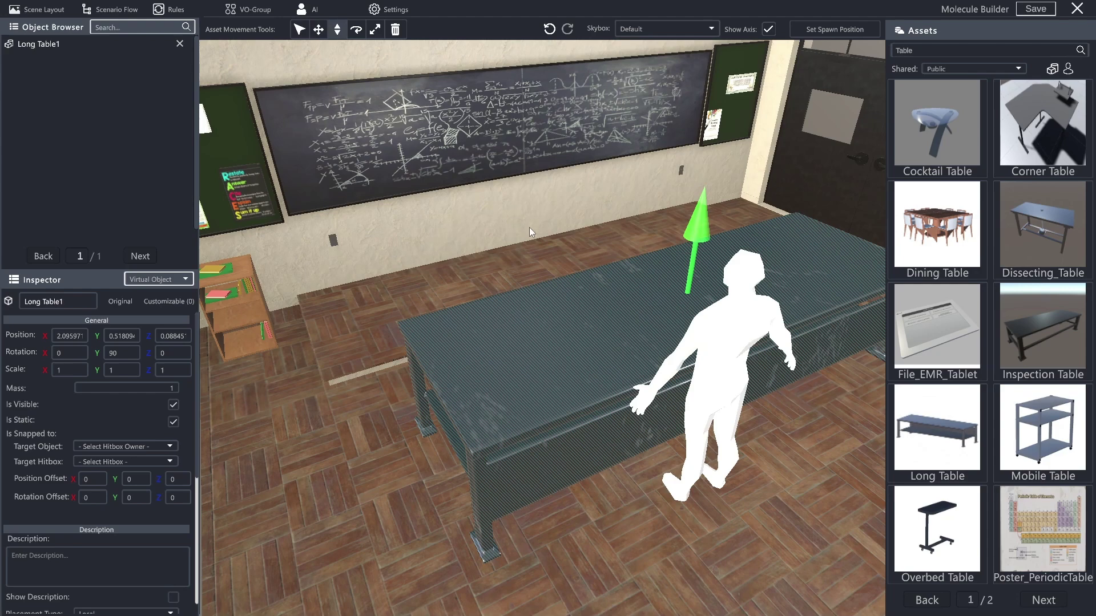
{"action": "mouse_move", "coordinate": [539, 281]}
{"action": "left_mouse_down"}
{"action": "mouse_move", "coordinate": [540, 74]}
{"action": "mouse_move", "coordinate": [540, 292]}
{"action": "mouse_move", "coordinate": [540, 279]}
{"action": "left_mouse_up"}
Rotate the Long Table freely to about 142.6 on Y and scale it down uniformly to about 0.83.
{"action": "left_click", "coordinate": [359, 29]}
{"action": "left_click_drag", "start_coordinate": [530, 365], "coordinate": [326, 227]}
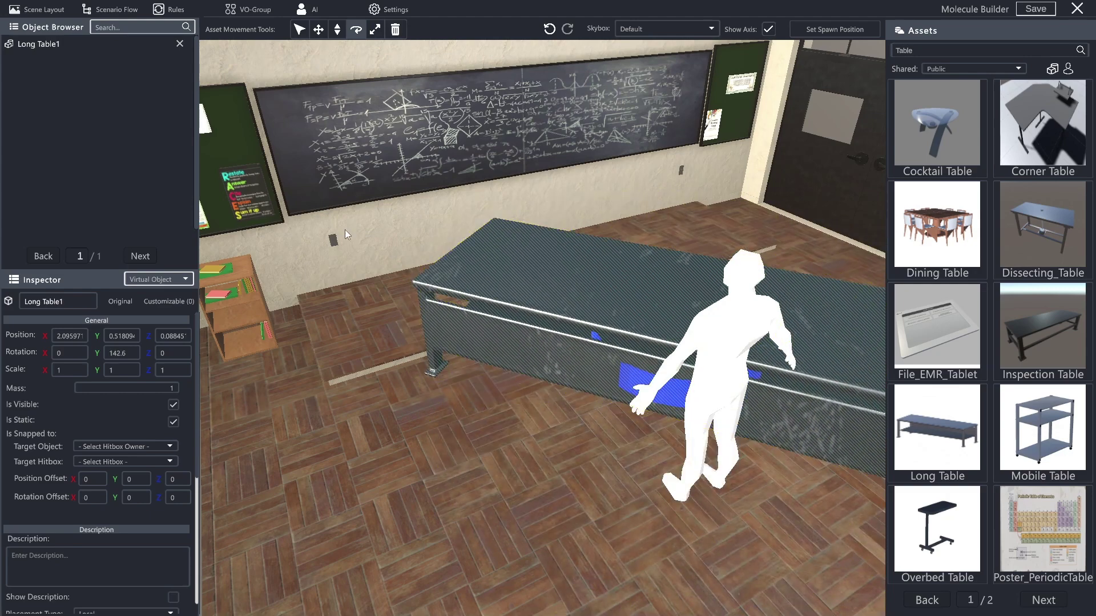
{"action": "middle_click_drag", "start_coordinate": [490, 248], "coordinate": [418, 249]}
{"action": "left_click", "coordinate": [375, 29]}
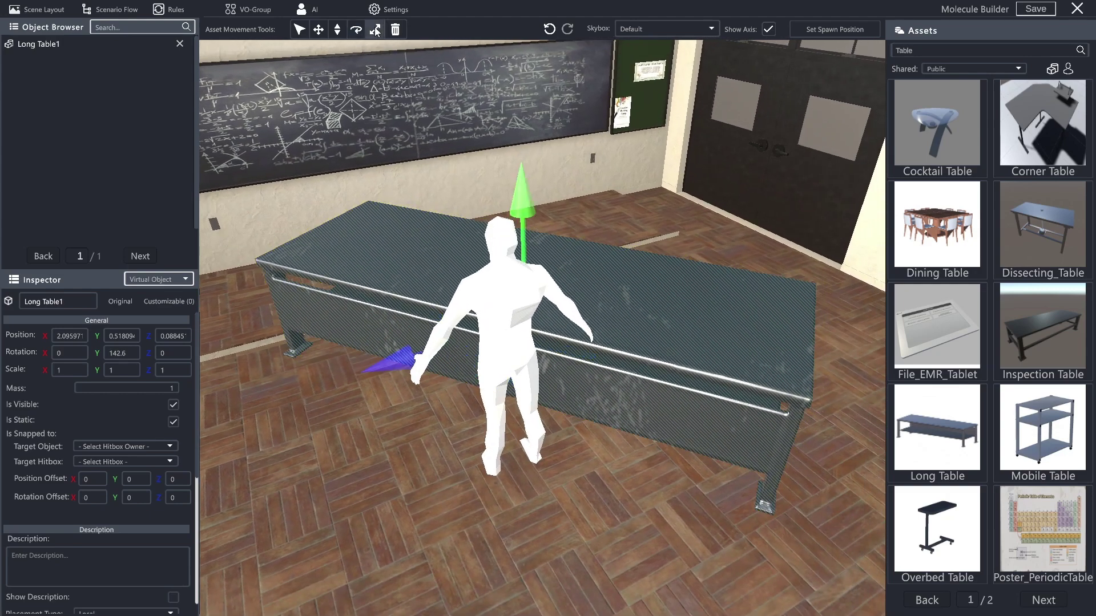
{"action": "left_click_drag", "start_coordinate": [344, 284], "coordinate": [376, 284]}
{"action": "key", "text": "s"}
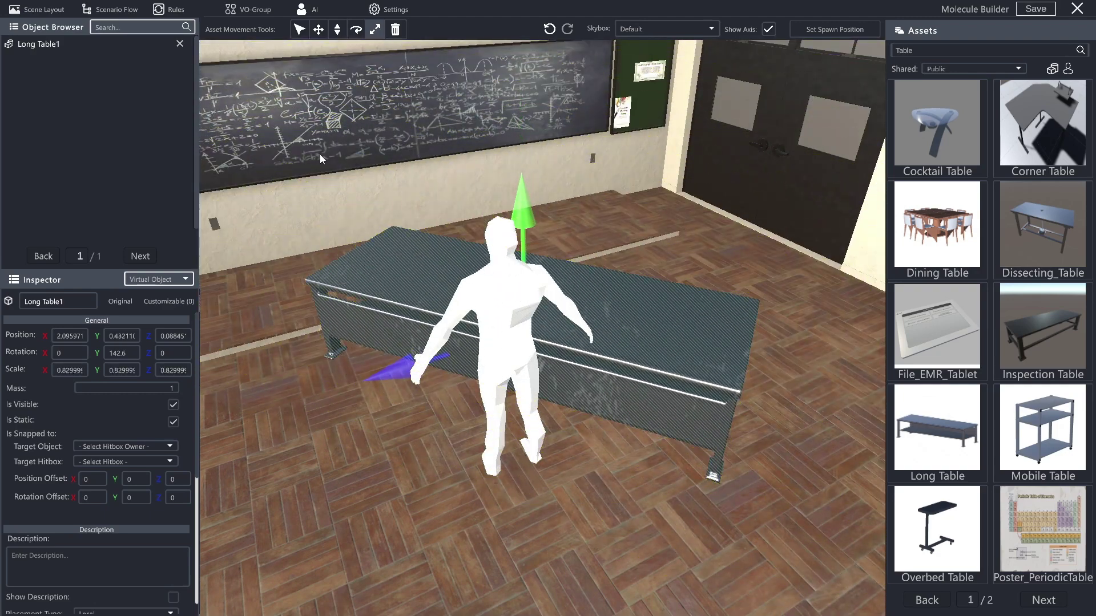
Delete the scaled-down Long Table from the scene.
{"action": "left_click", "coordinate": [397, 31]}
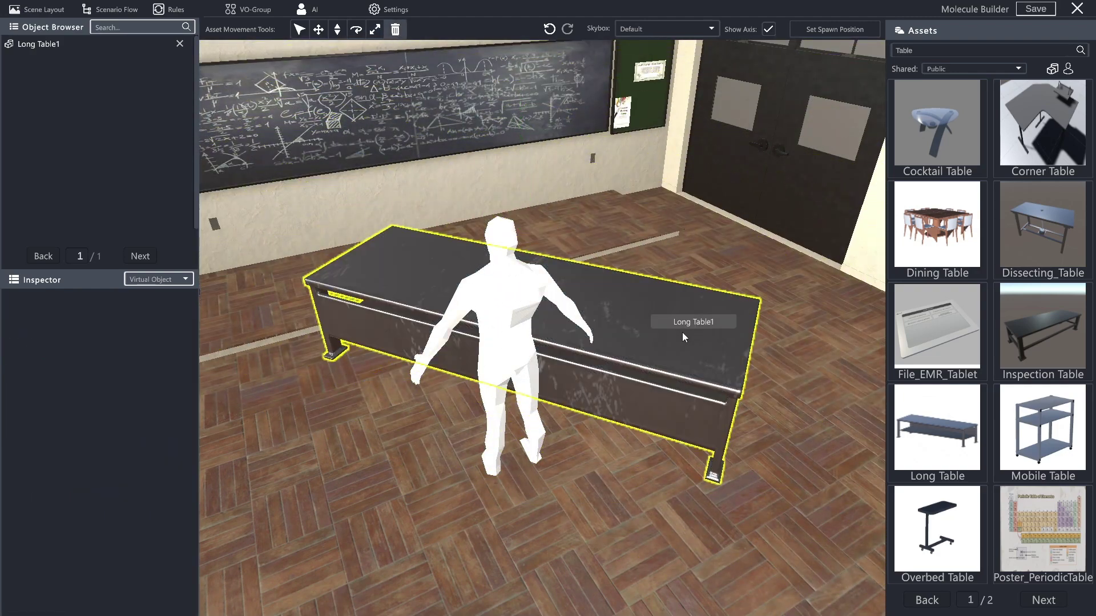
{"action": "left_click", "coordinate": [684, 333]}
{"action": "key", "text": "Delete"}
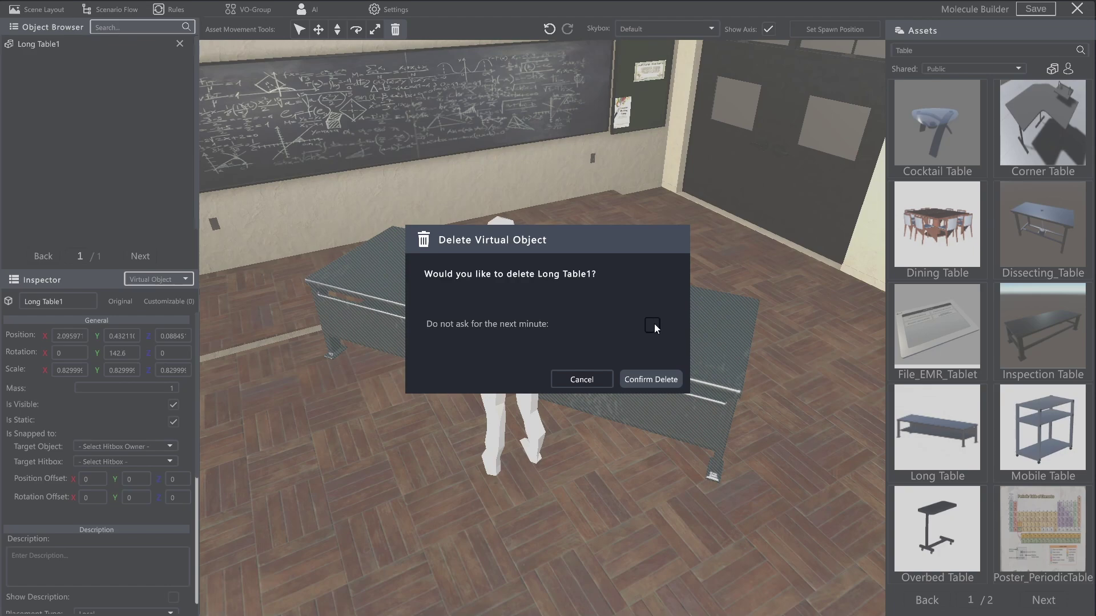
{"action": "left_click", "coordinate": [647, 382]}
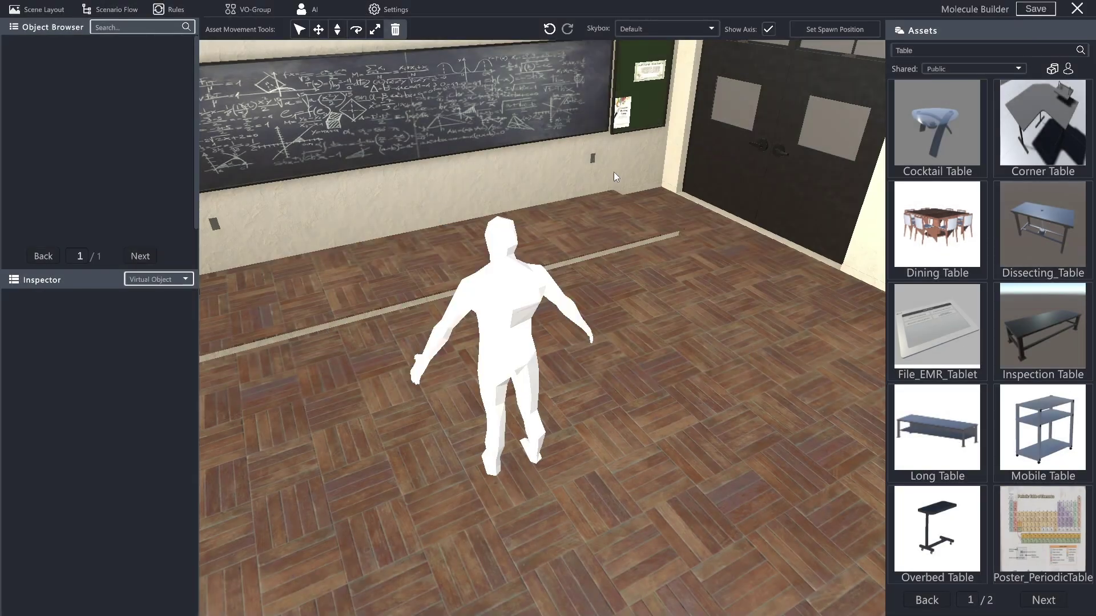
Place a new Long Table in front of the blackboard and set its position to X 2.5, Z 0.25.
{"action": "left_click", "coordinate": [939, 433]}
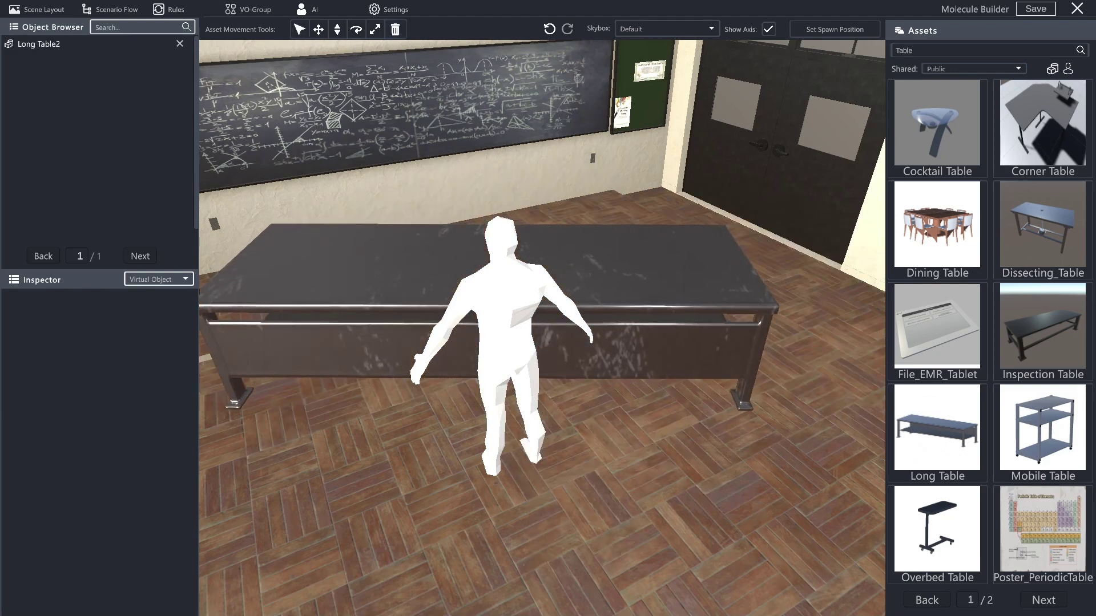
{"action": "left_click", "coordinate": [546, 329]}
{"action": "left_click", "coordinate": [68, 336]}
{"action": "type", "text": "2.5"}
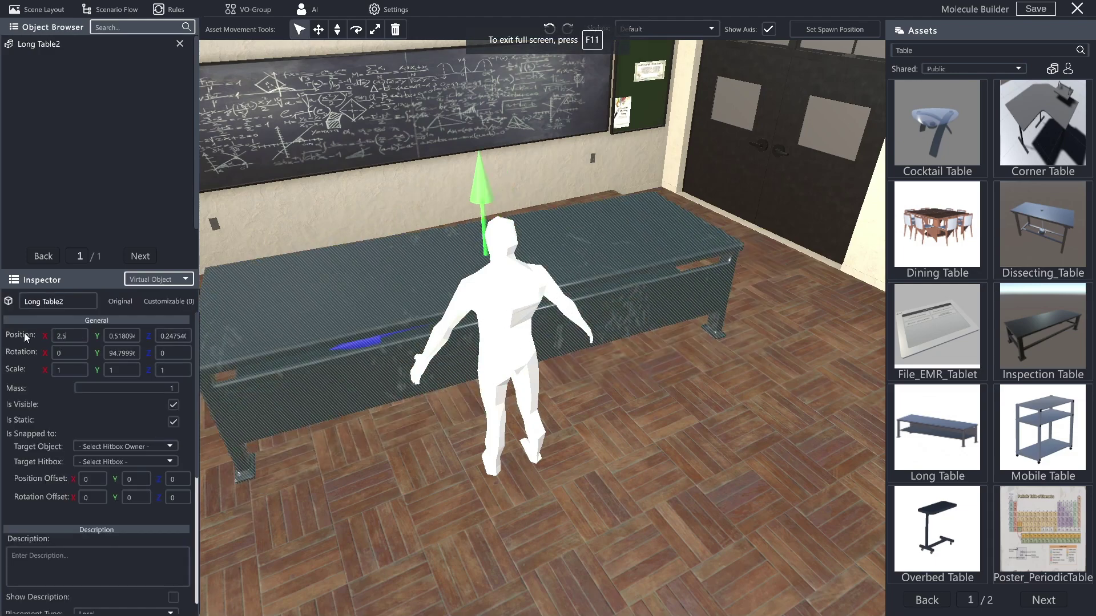
{"action": "key", "text": "Tab"}
{"action": "key", "text": "Tab"}
{"action": "type", "text": "0.25"}
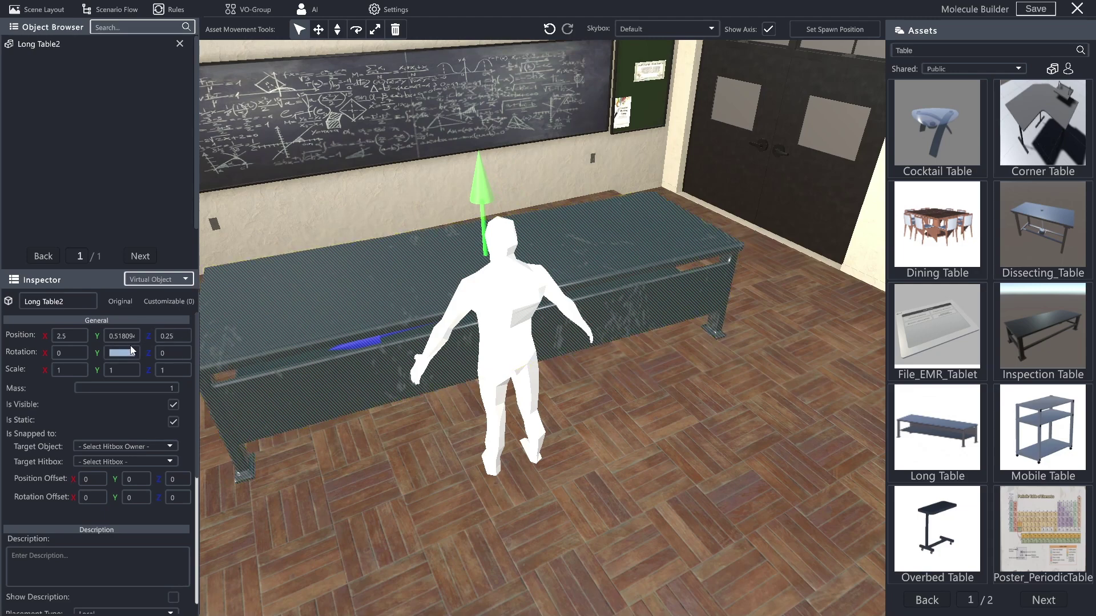
Set the new Long Table's Y rotation to 90 and its Z position to -0.5.
{"action": "type", "text": "90a"}
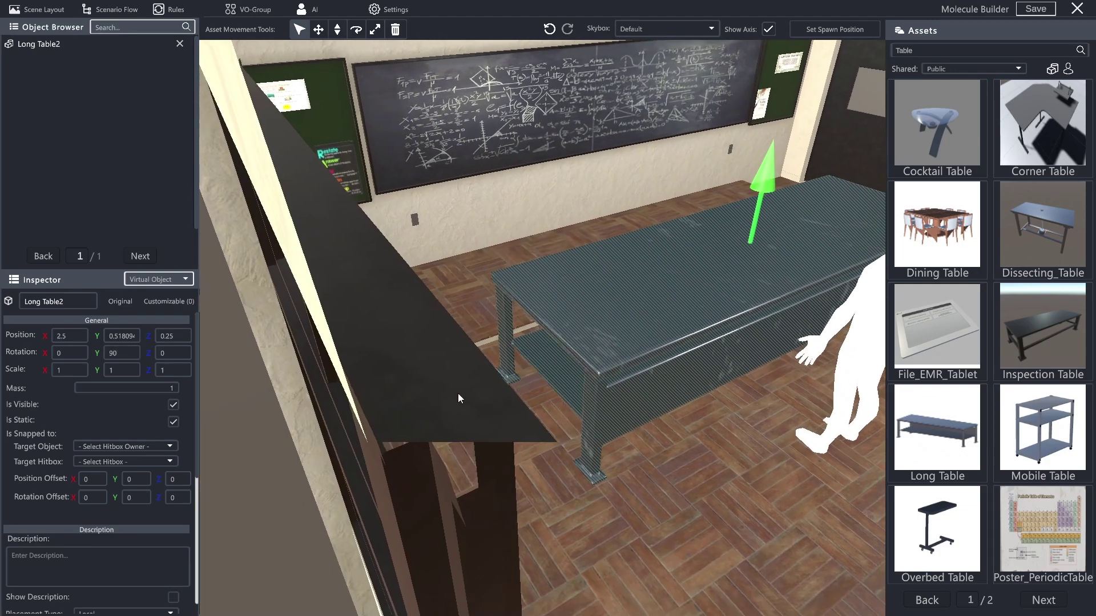
{"action": "right_click_drag", "start_coordinate": [459, 398], "coordinate": [238, 352]}
{"action": "key", "text": "BackSpace"}
{"action": "type", "text": "5"}
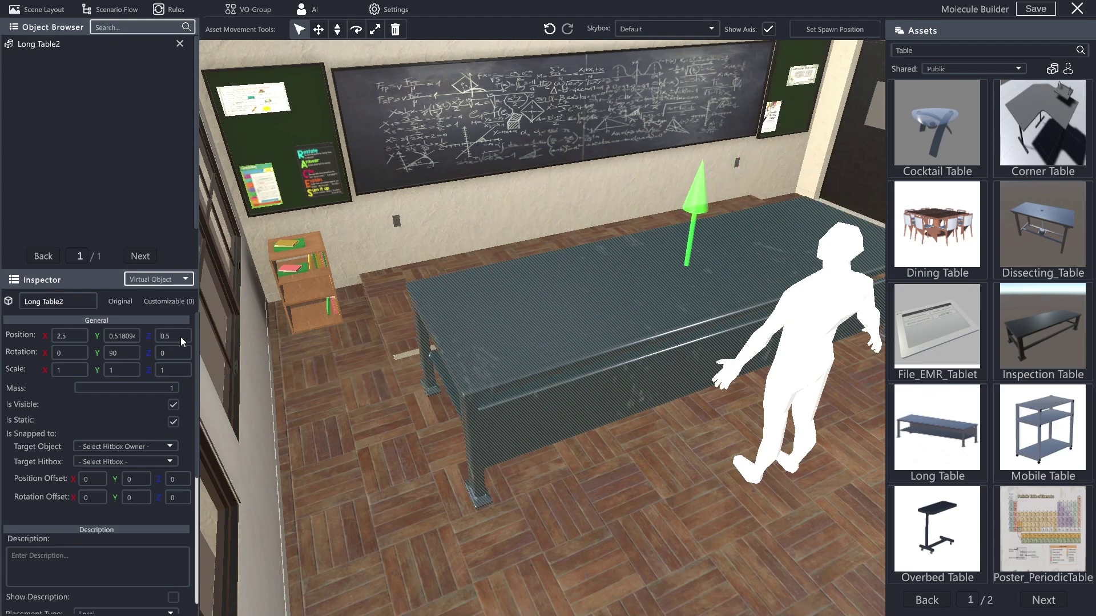
{"action": "type", "text": "-"}
{"action": "left_click", "coordinate": [477, 269]}
Search the assets for "Dispen" and place an Industrial_Dispenser between the windows and the table at about X 2.69, Z 2.56.
{"action": "right_click_drag", "start_coordinate": [477, 269], "coordinate": [465, 235]}
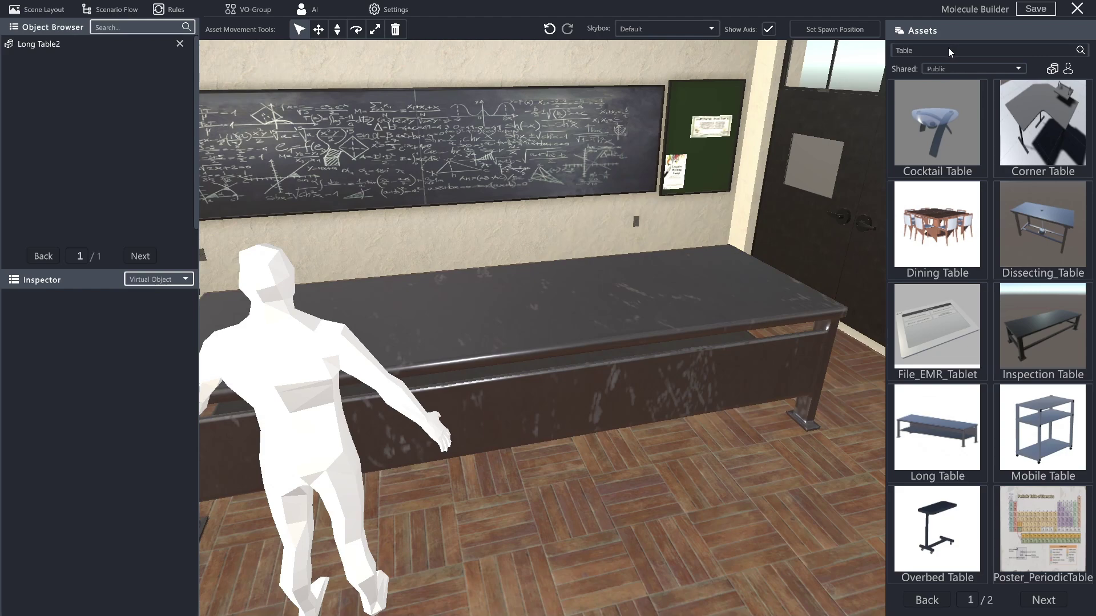
{"action": "type", "text": "Dispen"}
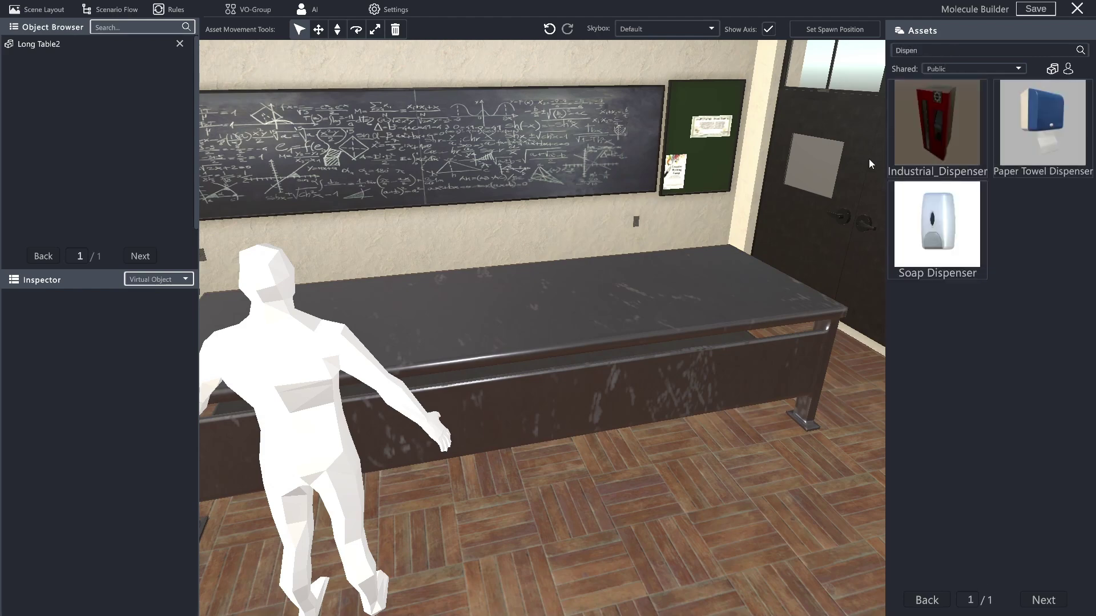
{"action": "type", "text": "a"}
{"action": "right_click_drag", "start_coordinate": [552, 357], "coordinate": [519, 386]}
{"action": "key", "text": "s"}
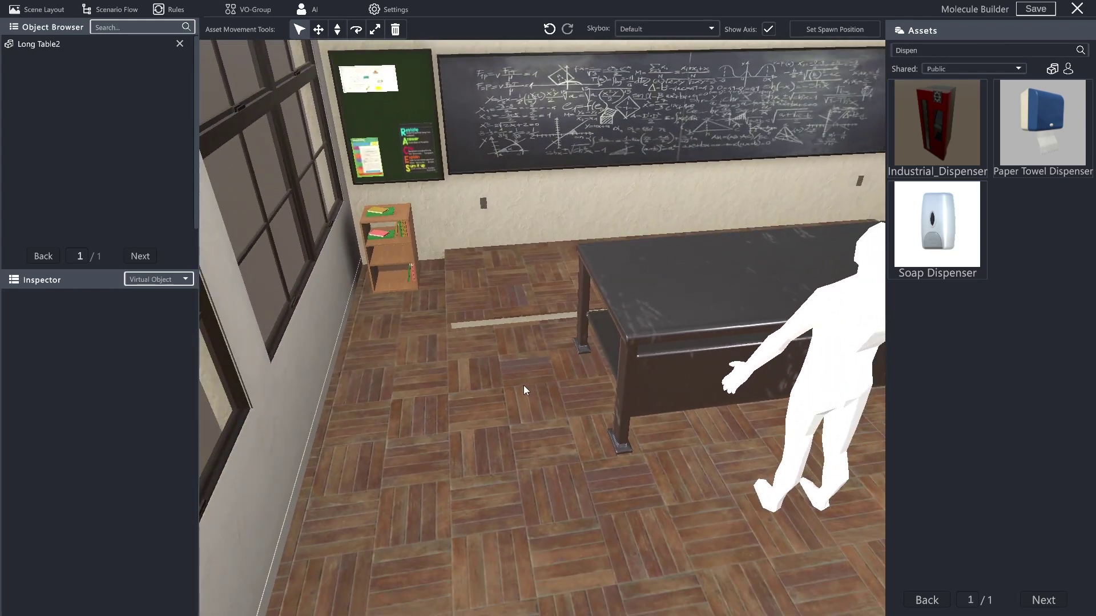
{"action": "left_click_drag", "start_coordinate": [933, 145], "coordinate": [485, 383]}
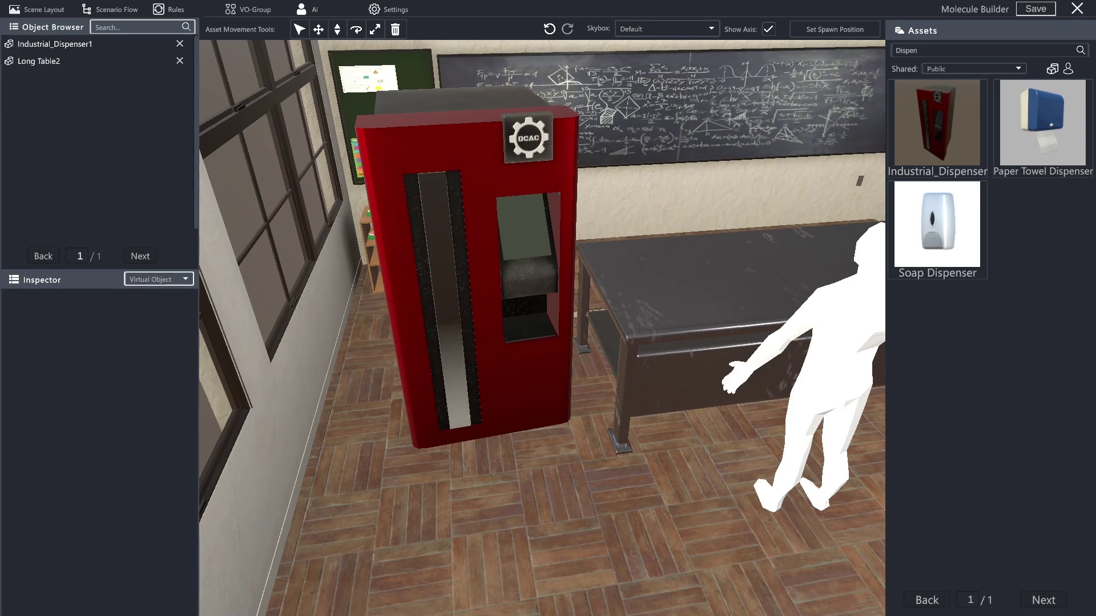
Set the Industrial_Dispenser's Y rotation to 180.
{"action": "left_click", "coordinate": [405, 421]}
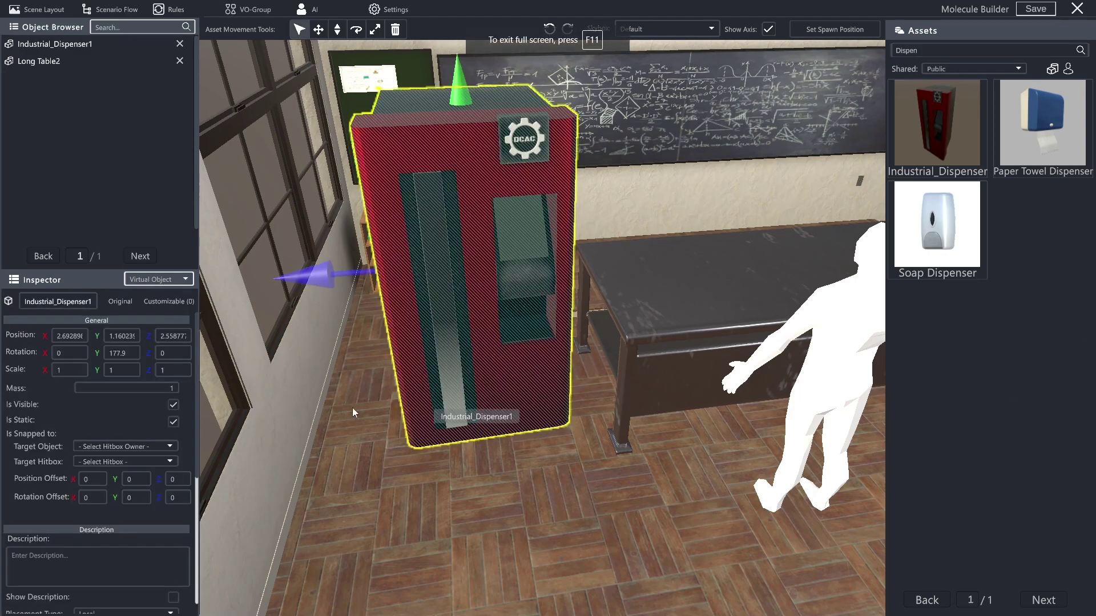
{"action": "left_click", "coordinate": [118, 350]}
{"action": "type", "text": "180"}
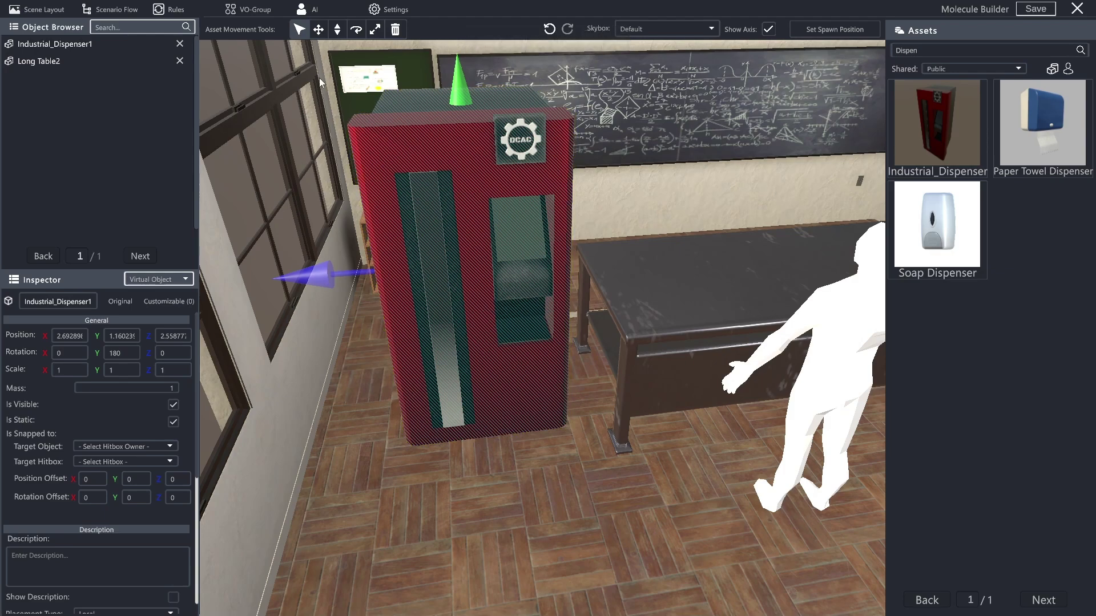
Move the Industrial_Dispenser along the floor to about X 2.50, Z 2.51.
{"action": "left_click", "coordinate": [589, 512]}
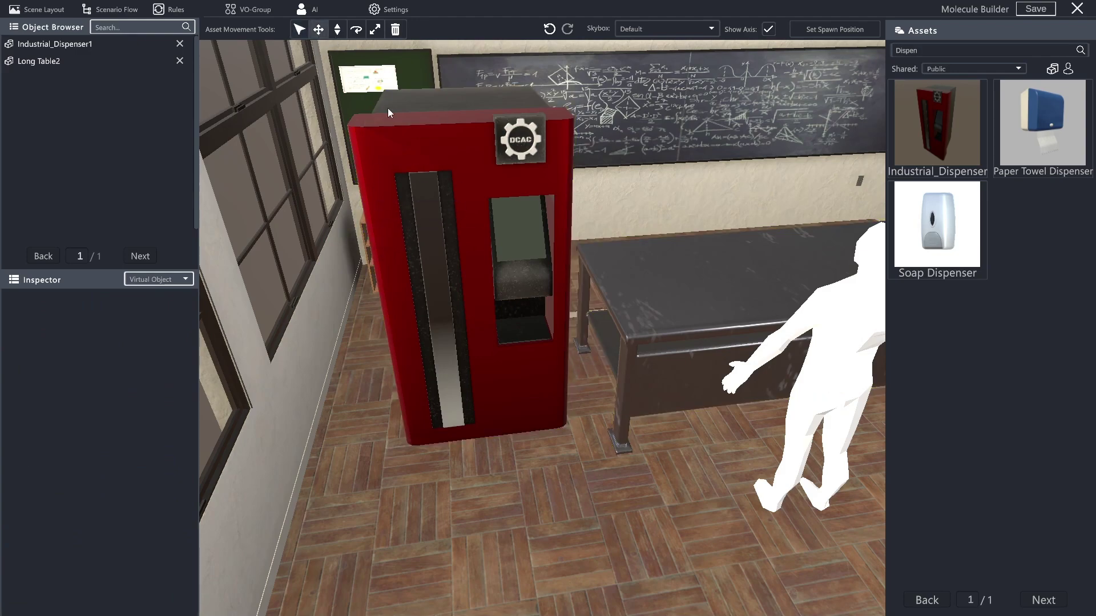
{"action": "left_click", "coordinate": [514, 393]}
{"action": "left_click_drag", "start_coordinate": [513, 394], "coordinate": [524, 388]}
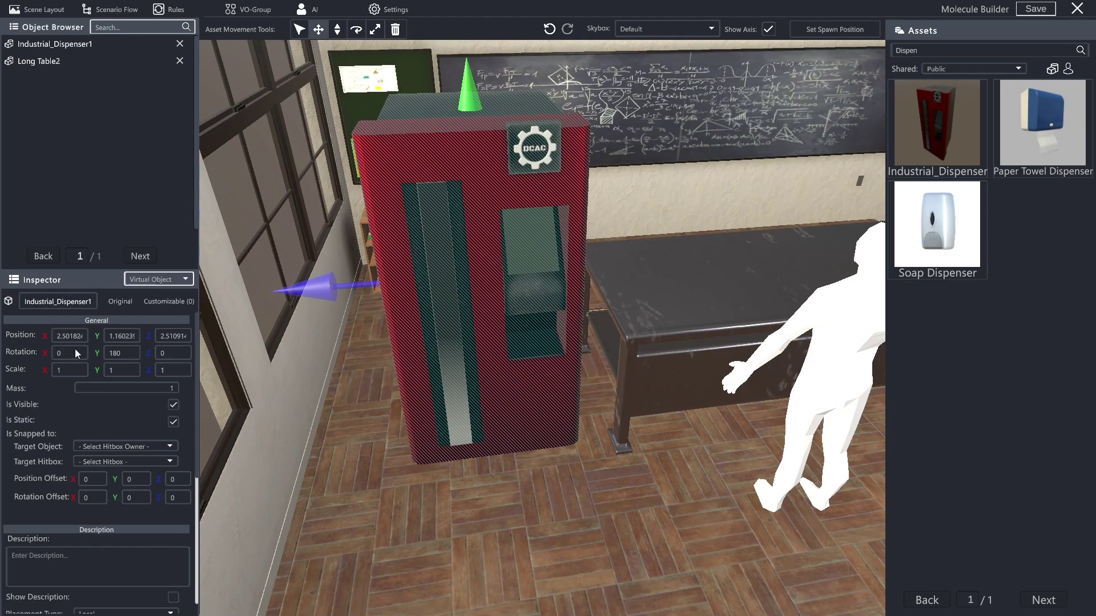
Set the Industrial_Dispenser's X and Z positions to 2.5 and deselect it.
{"action": "type", "text": "5"}
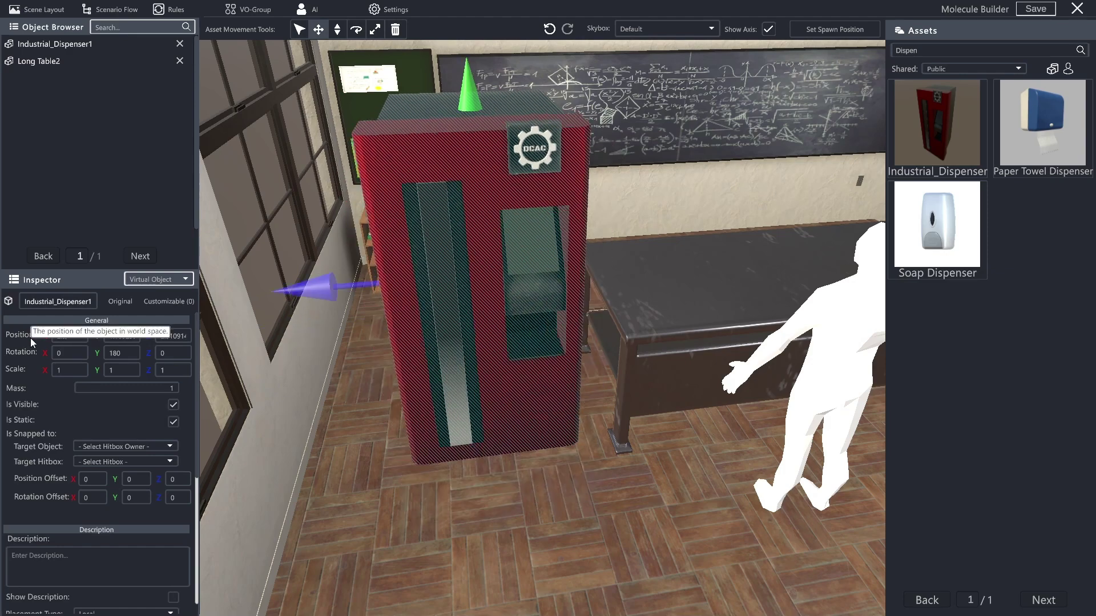
{"action": "type", "text": "2.5"}
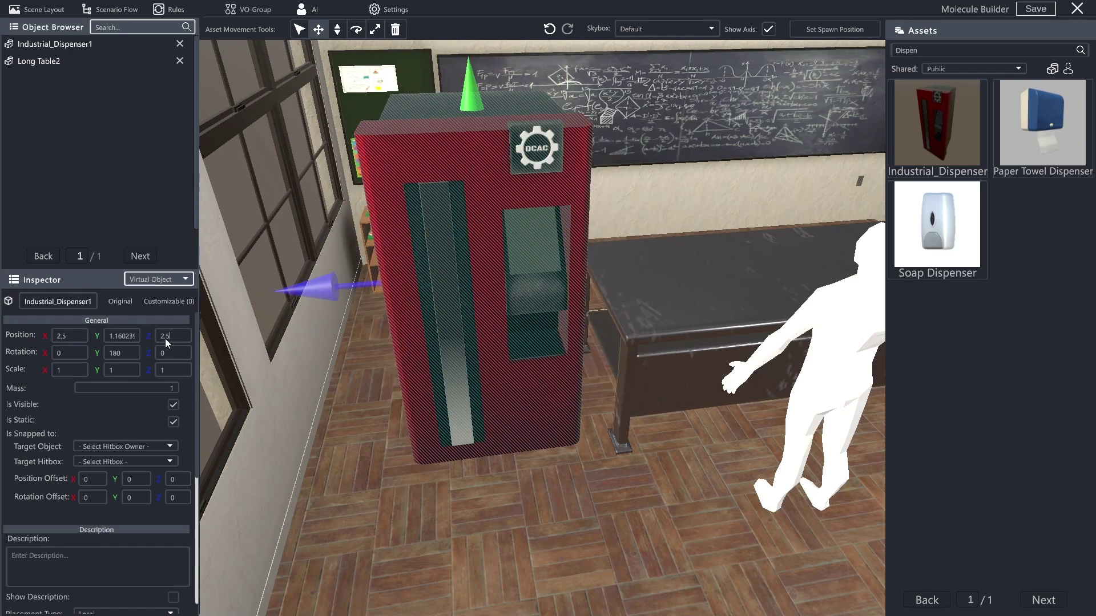
{"action": "left_click", "coordinate": [299, 29]}
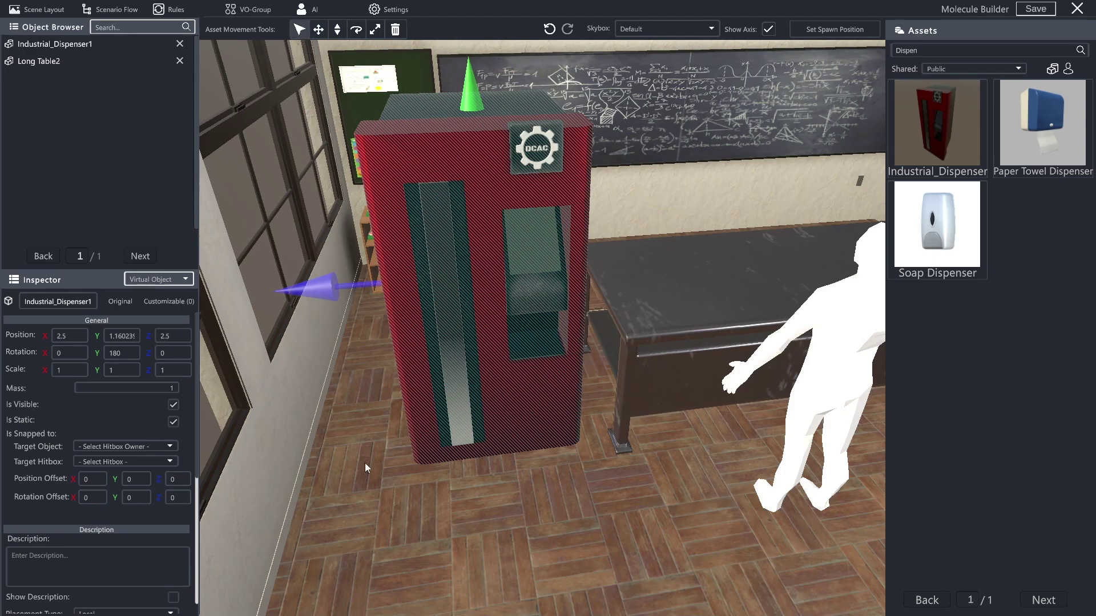
{"action": "left_click", "coordinate": [449, 549]}
Search the assets for "Cylin" and place a RedCylinder at about X 1.27, Z 2.55 and a WhiteCylinder at about X 1.09, Z 1.56.
{"action": "right_click_drag", "start_coordinate": [448, 549], "coordinate": [496, 605]}
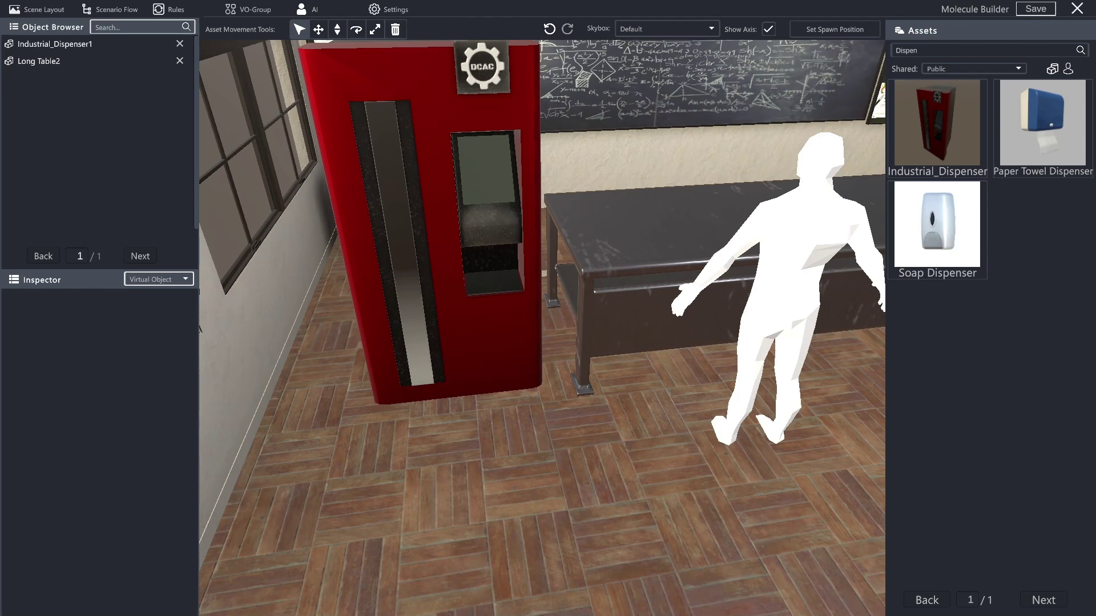
{"action": "double_click", "coordinate": [956, 50]}
{"action": "type", "text": "Cylin"}
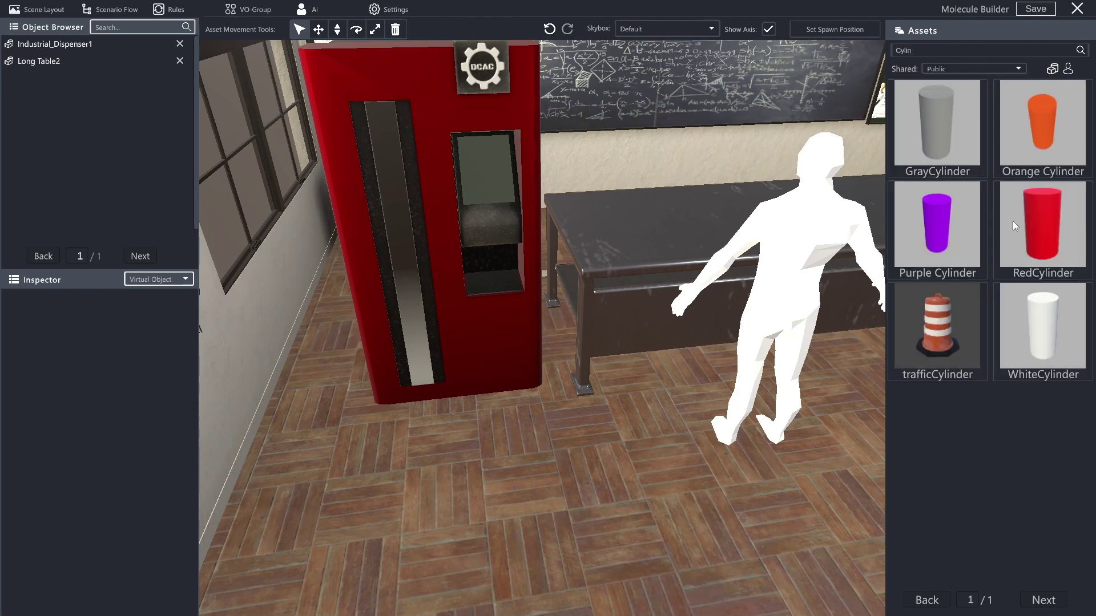
{"action": "left_click", "coordinate": [1045, 219]}
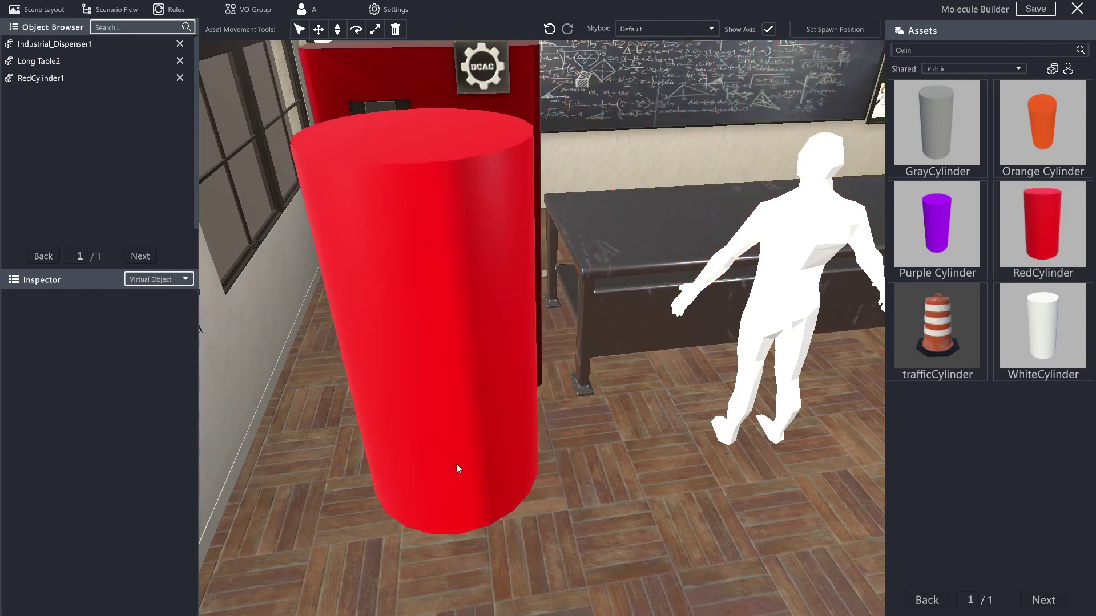
{"action": "left_click", "coordinate": [455, 463]}
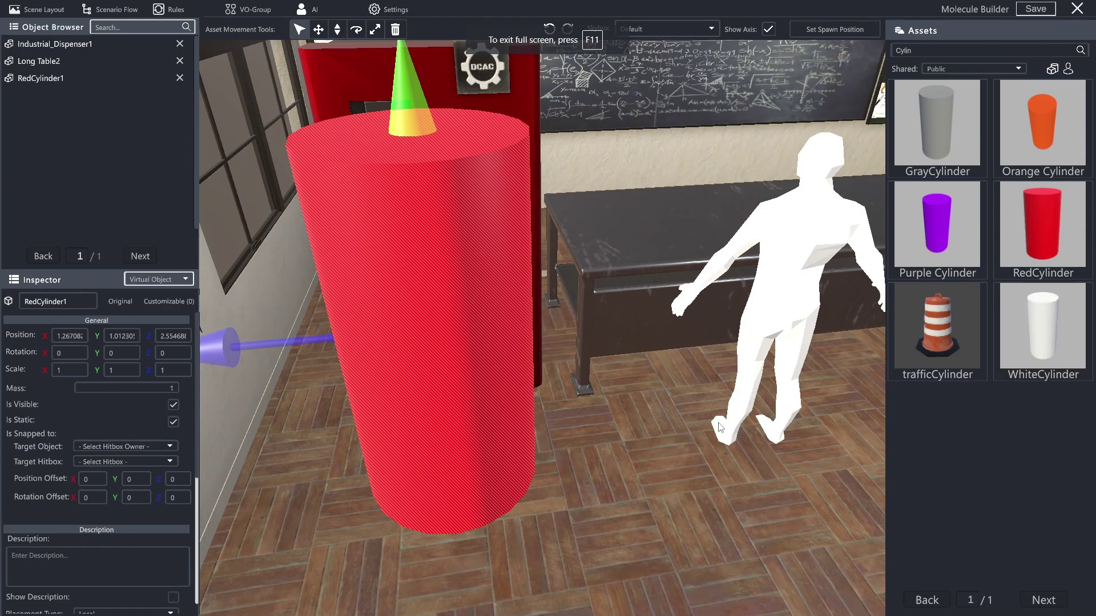
{"action": "left_click", "coordinate": [1046, 318]}
{"action": "left_click", "coordinate": [624, 464]}
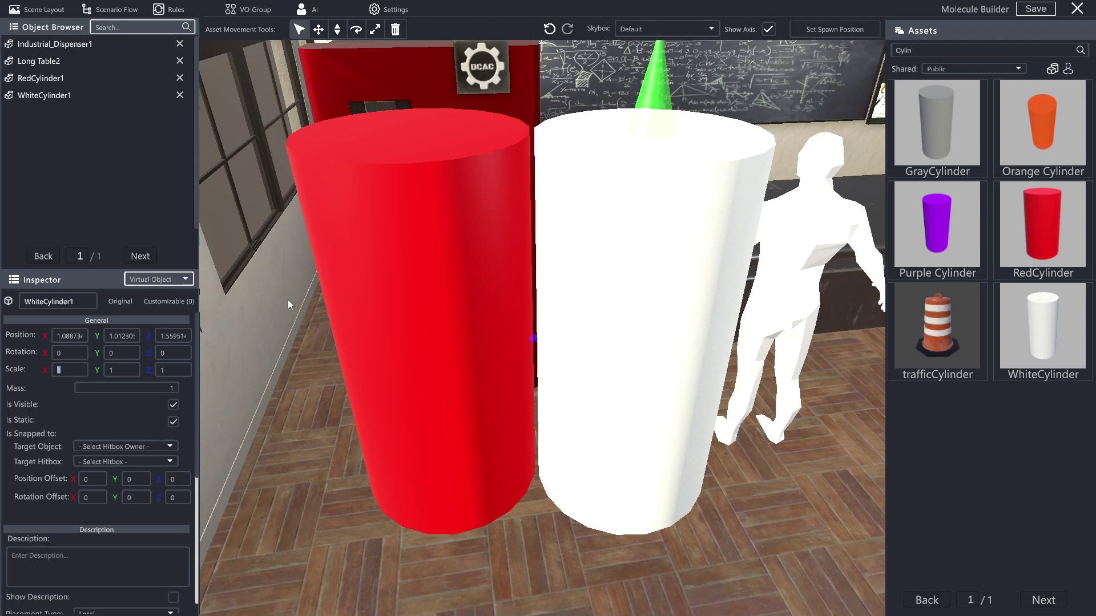
Scale the WhiteCylinder to 0.1 on the X, Y and Z axes.
{"action": "type", "text": "0.1"}
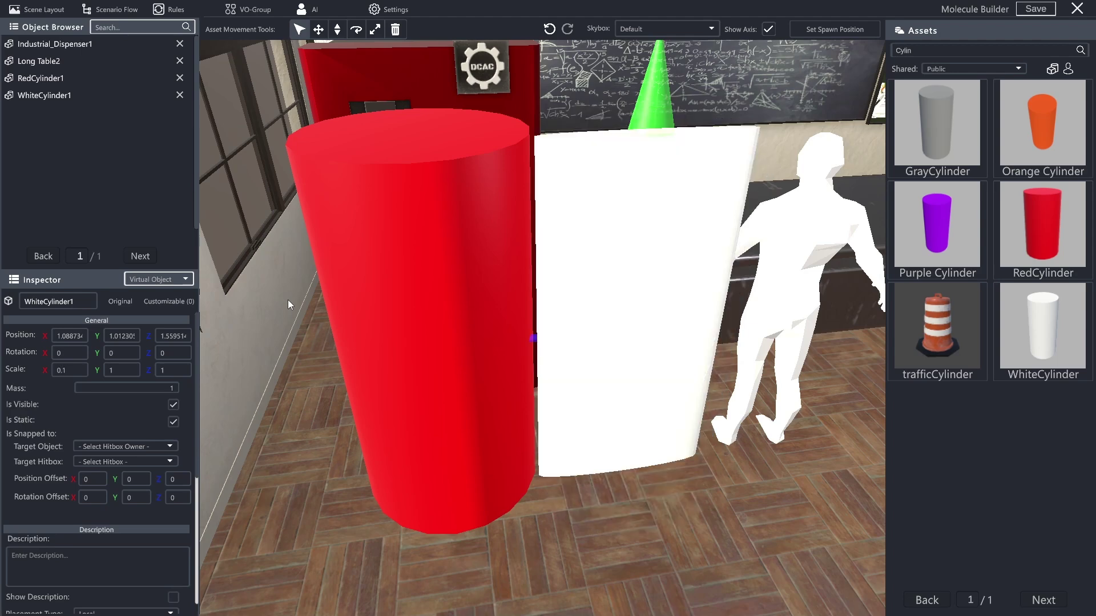
{"action": "left_click", "coordinate": [130, 370]}
{"action": "type", "text": "0.1"}
{"action": "left_click", "coordinate": [163, 369]}
{"action": "type", "text": "0.1"}
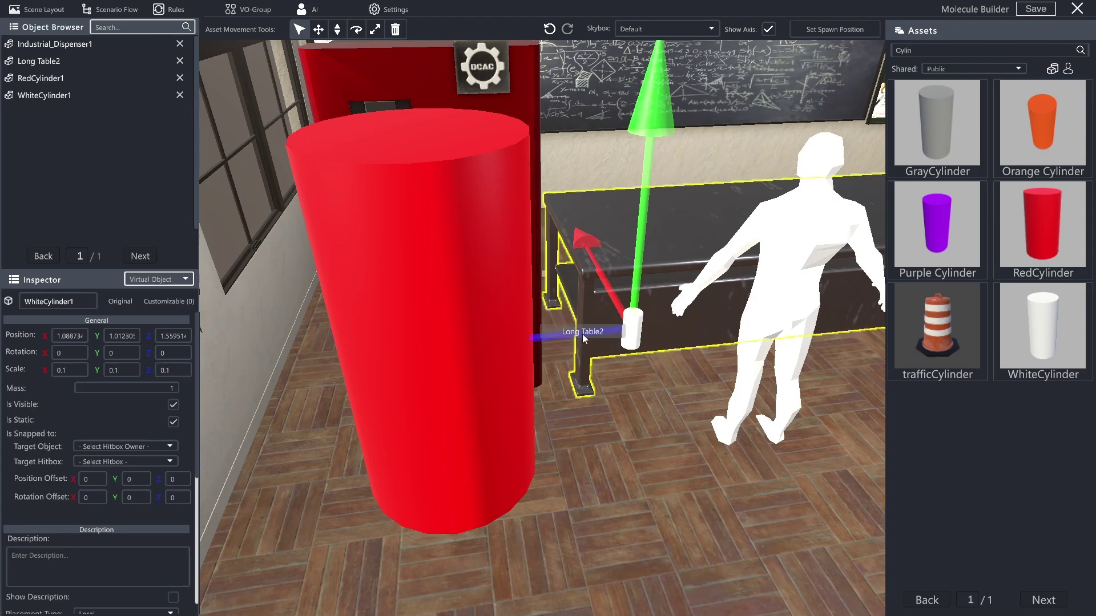
Scale the RedCylinder to 0.1 on the X, Y and Z axes.
{"action": "key", "text": "w"}
{"action": "key", "text": "d"}
{"action": "right_click_drag", "start_coordinate": [732, 369], "coordinate": [581, 445]}
{"action": "scroll", "coordinate": [580, 445], "scroll_direction": "down", "scroll_amount": 5}
{"action": "right_click", "coordinate": [650, 406]}
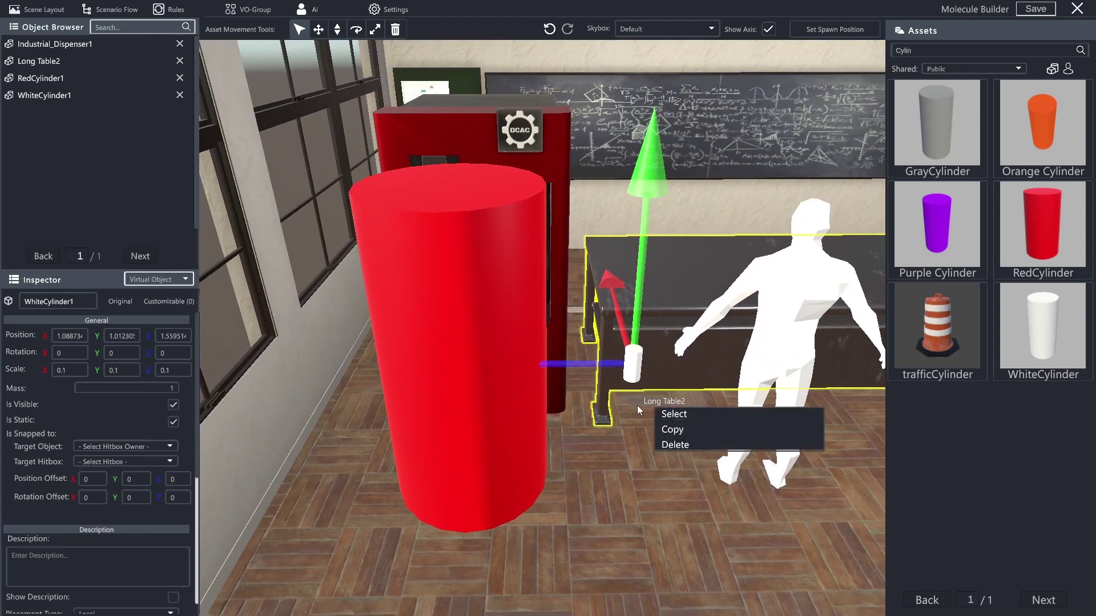
{"action": "left_click", "coordinate": [384, 334]}
{"action": "left_click", "coordinate": [60, 371]}
{"action": "type", "text": "0.1"}
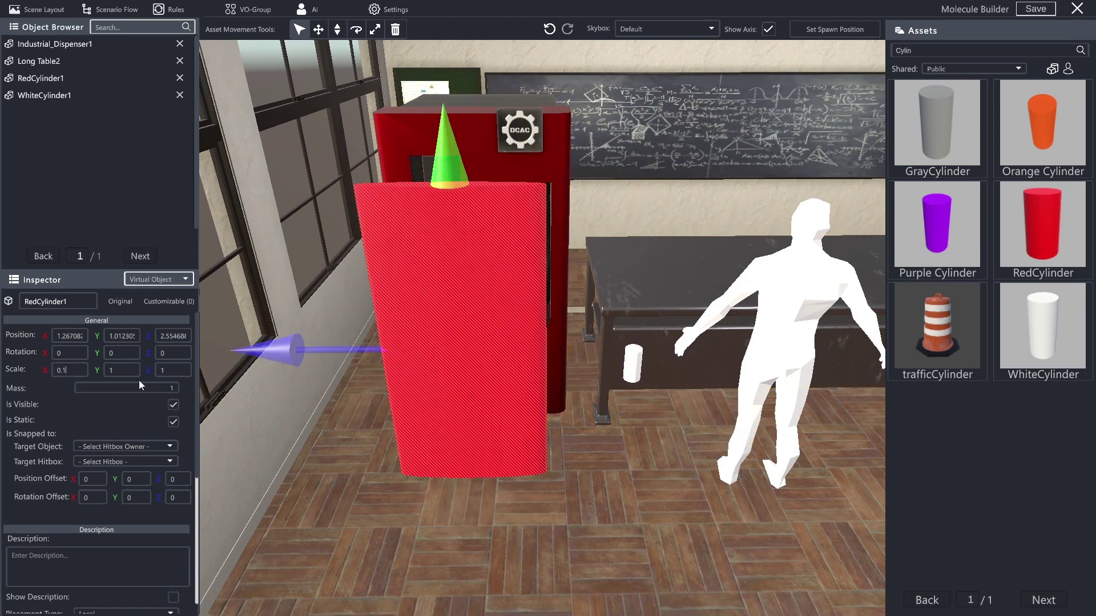
{"action": "type", "text": "0.1"}
{"action": "left_click", "coordinate": [165, 370]}
{"action": "type", "text": "0.1"}
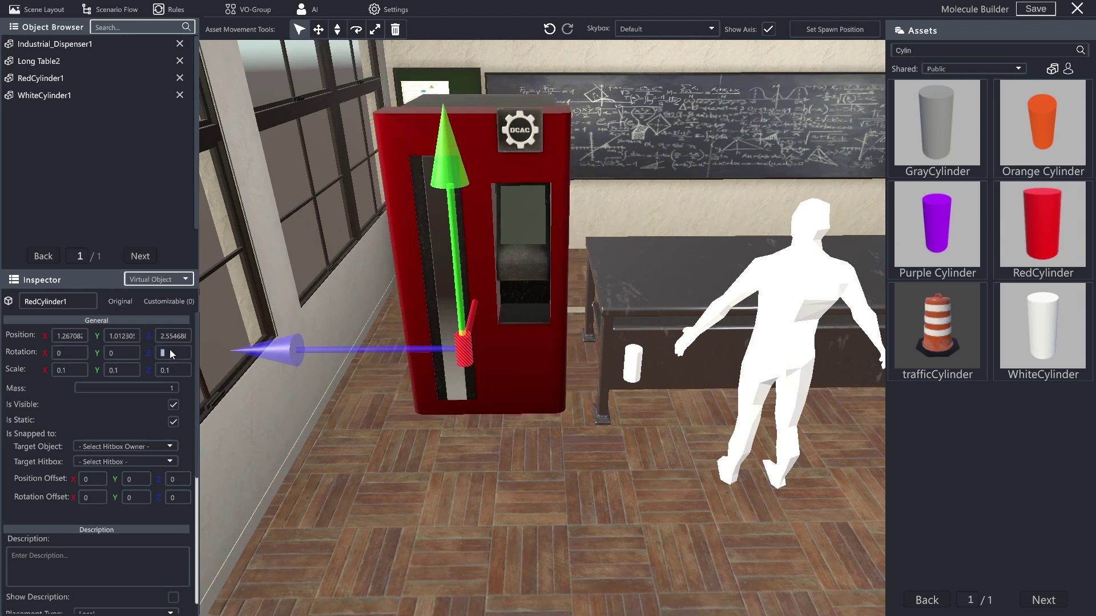
Set the Z rotation of both the RedCylinder and the WhiteCylinder to 90.
{"action": "type", "text": "90"}
{"action": "left_click", "coordinate": [632, 366]}
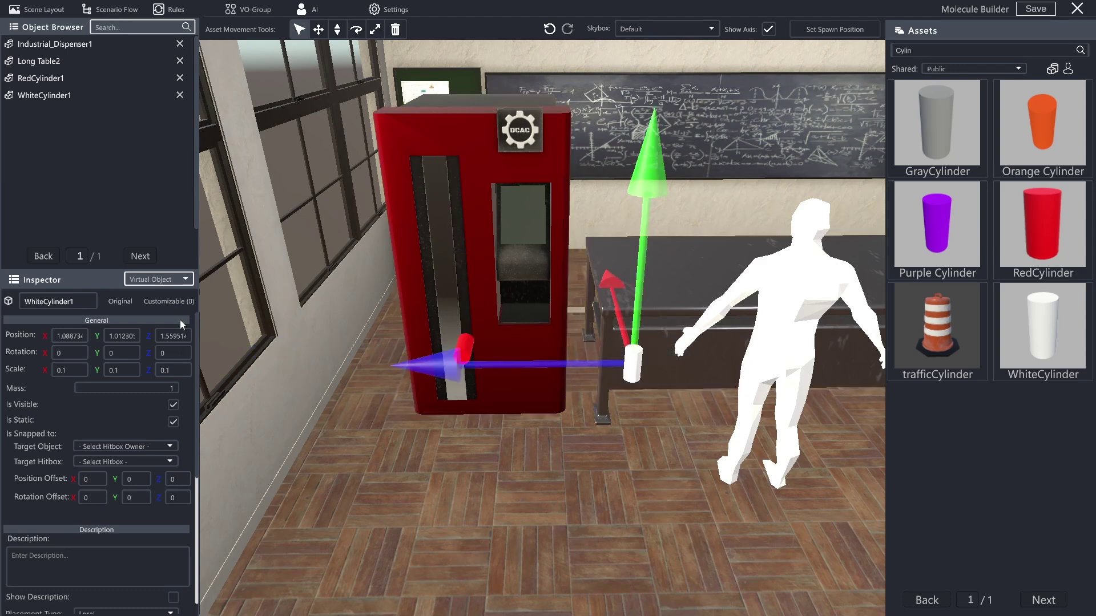
{"action": "type", "text": "90"}
Move the WhiteCylinder to the dispenser's opening at about X 2.00, Z 2.09 and set its Y position to 1.25.
{"action": "left_click", "coordinate": [317, 29]}
{"action": "left_click_drag", "start_coordinate": [631, 363], "coordinate": [541, 295]}
{"action": "left_click", "coordinate": [338, 31]}
{"action": "left_click_drag", "start_coordinate": [545, 235], "coordinate": [545, 198]}
{"action": "left_click_drag", "start_coordinate": [541, 262], "coordinate": [540, 270]}
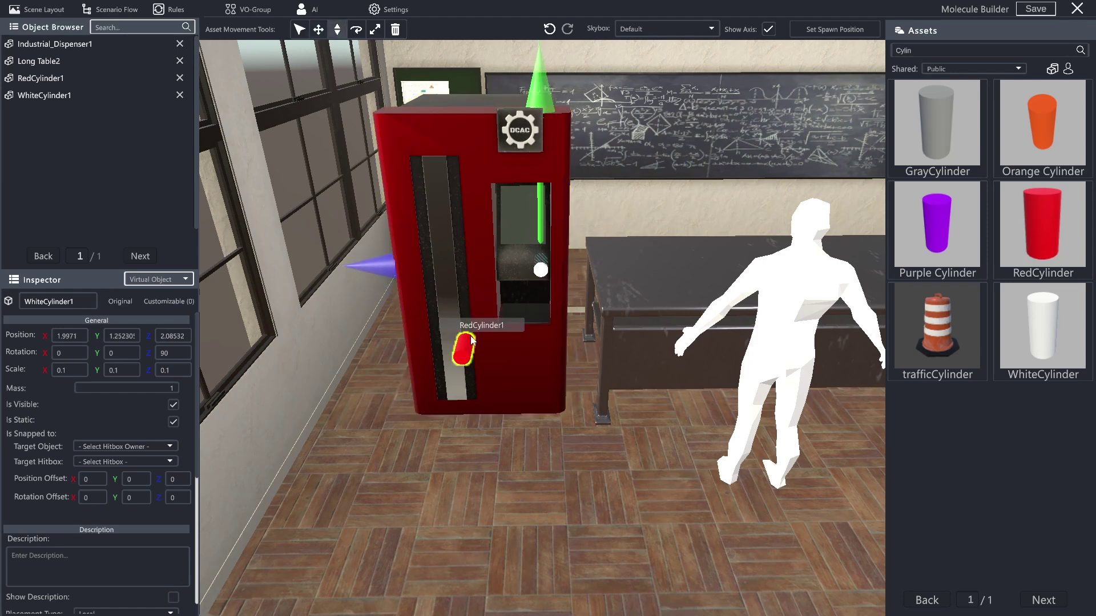
{"action": "type", "text": "1.25"}
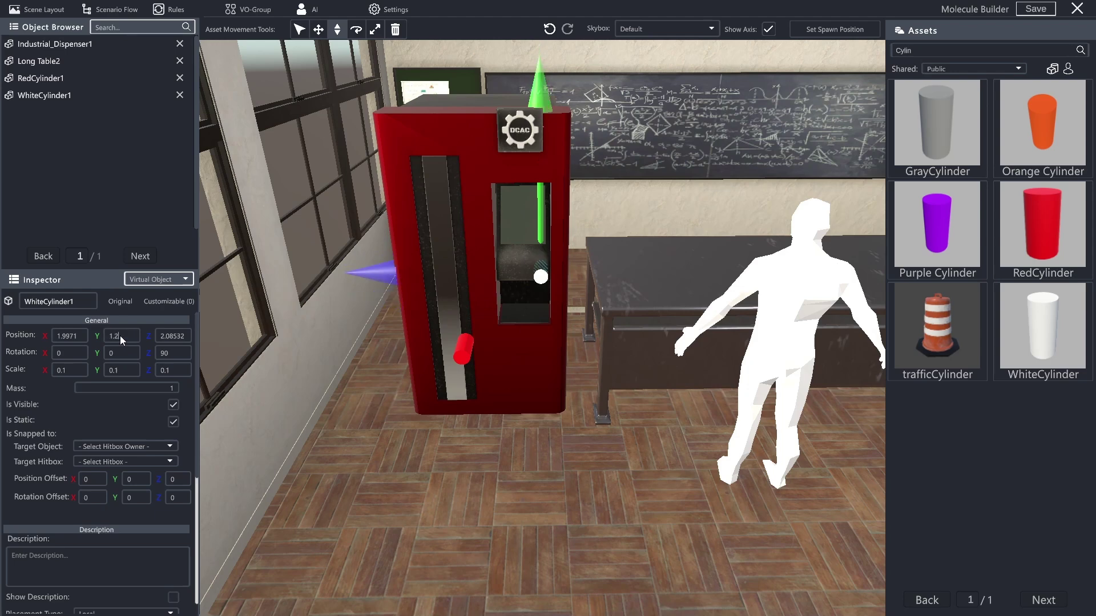
Set the RedCylinder's Y position to 1.25 and move it beside the WhiteCylinder at about X 1.94, Z 2.28.
{"action": "left_click", "coordinate": [463, 349]}
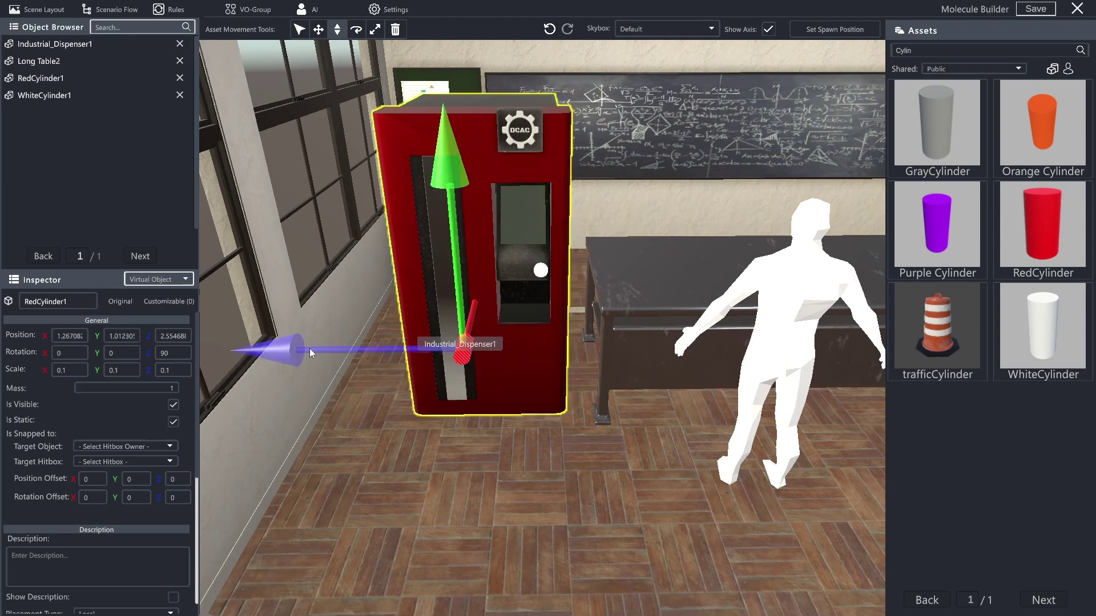
{"action": "double_click", "coordinate": [129, 332]}
{"action": "type", "text": "1.25"}
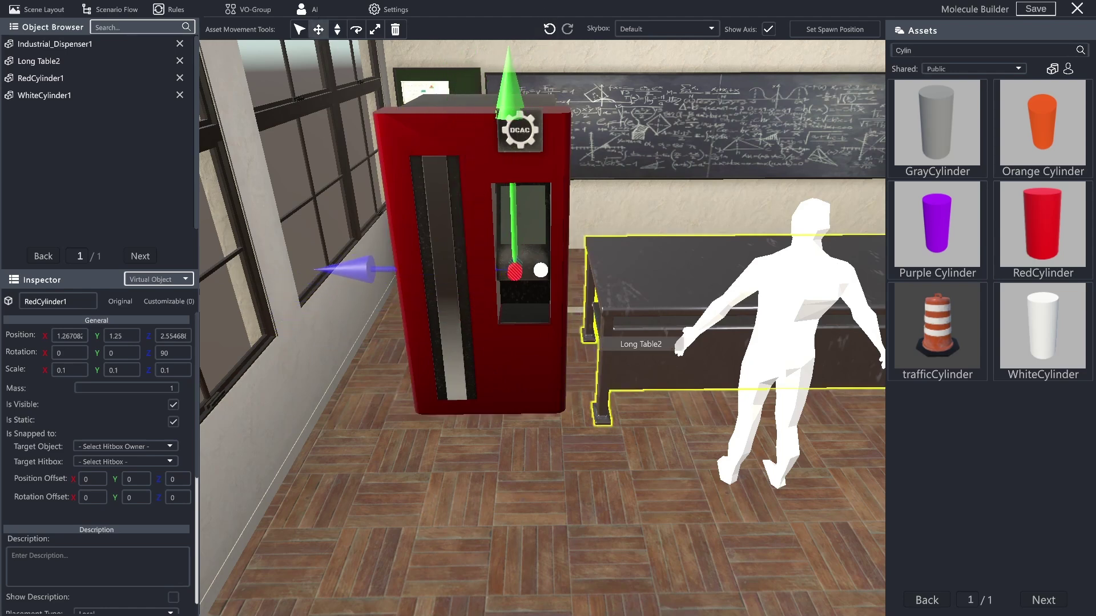
{"action": "left_click_drag", "start_coordinate": [515, 271], "coordinate": [512, 271]}
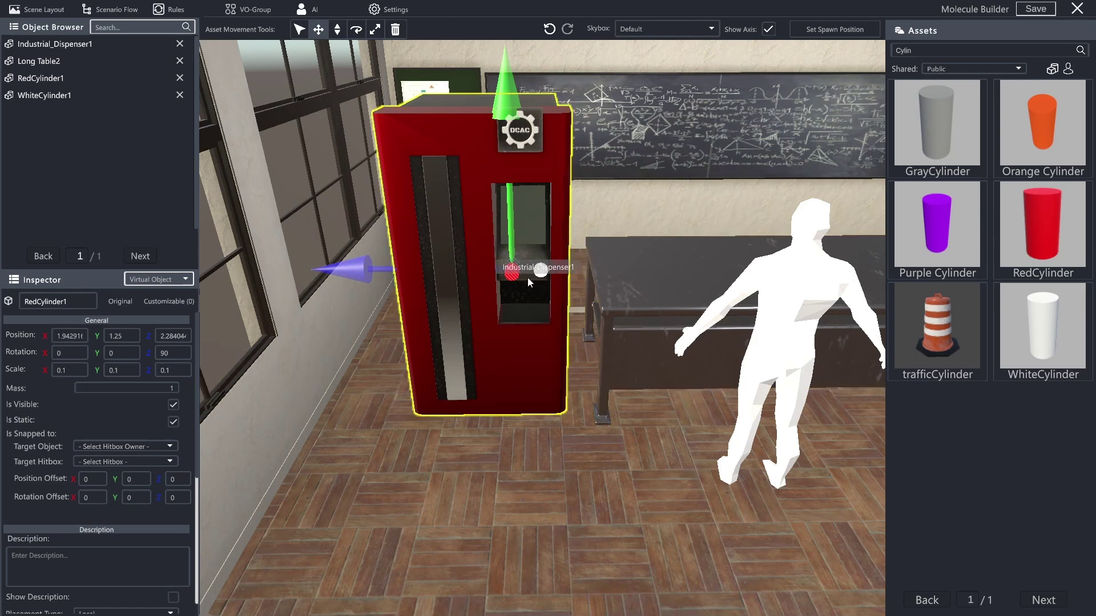
Set the WhiteCylinder's X position to 1.95 and its Z position to 2.1.
{"action": "left_click", "coordinate": [541, 273]}
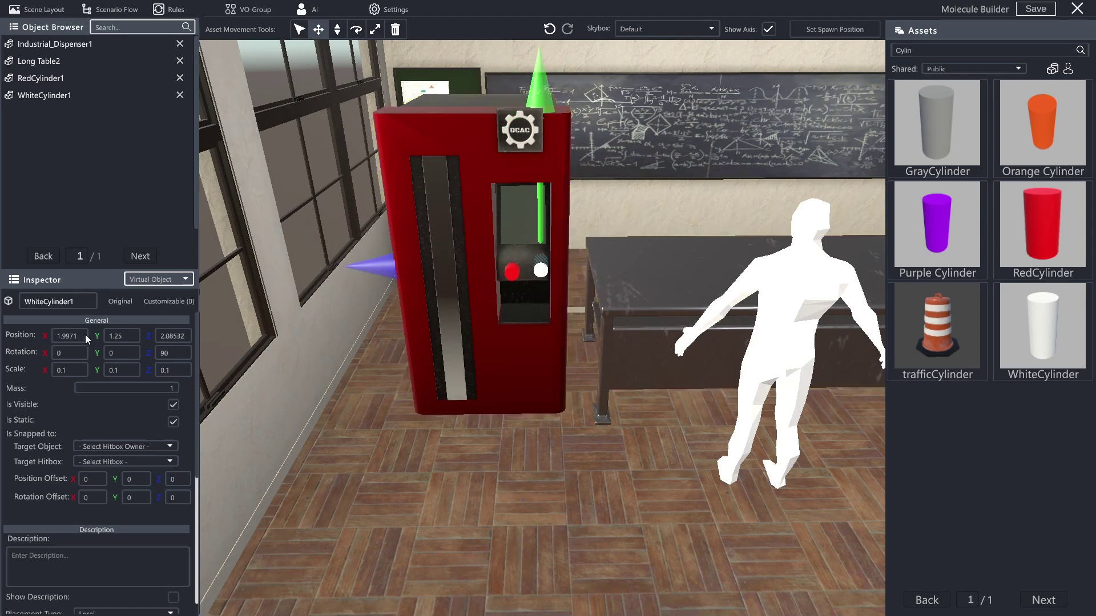
{"action": "type", "text": "1.9"}
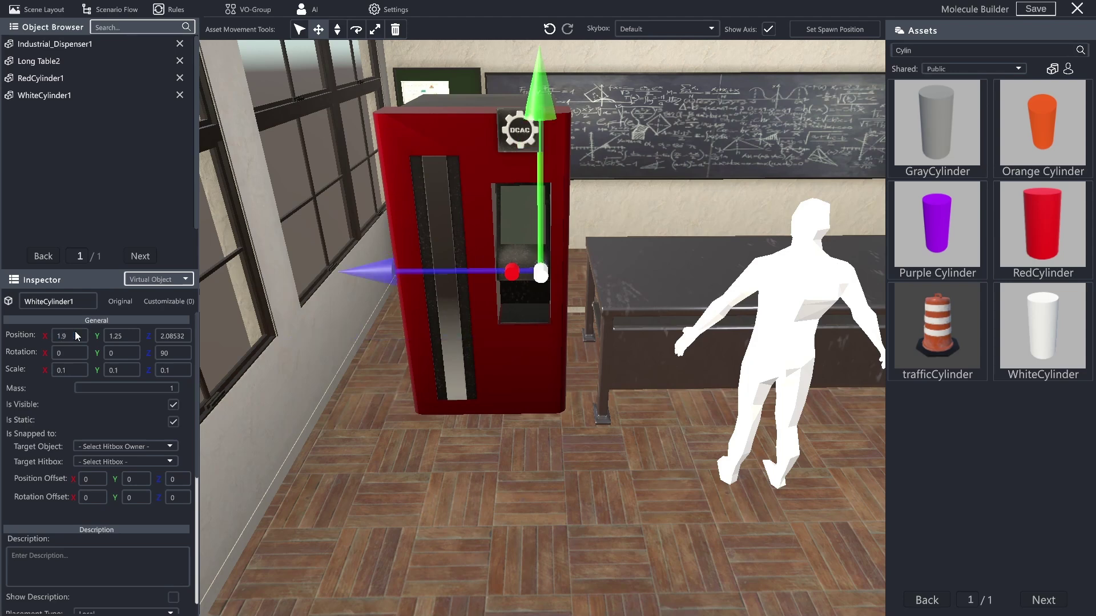
{"action": "type", "text": "9"}
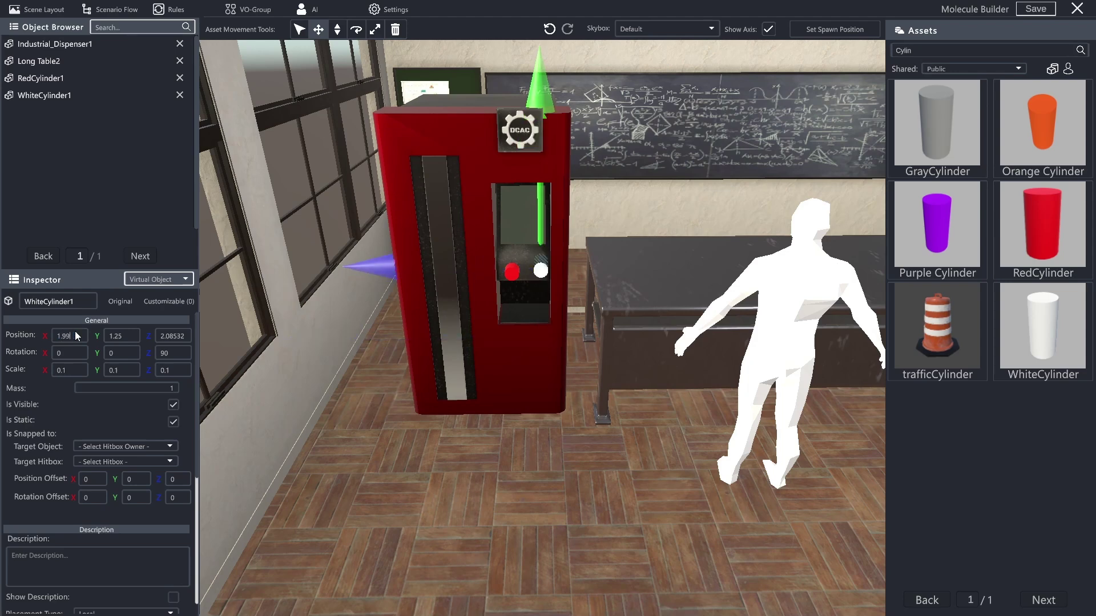
{"action": "key", "text": "BackSpace"}
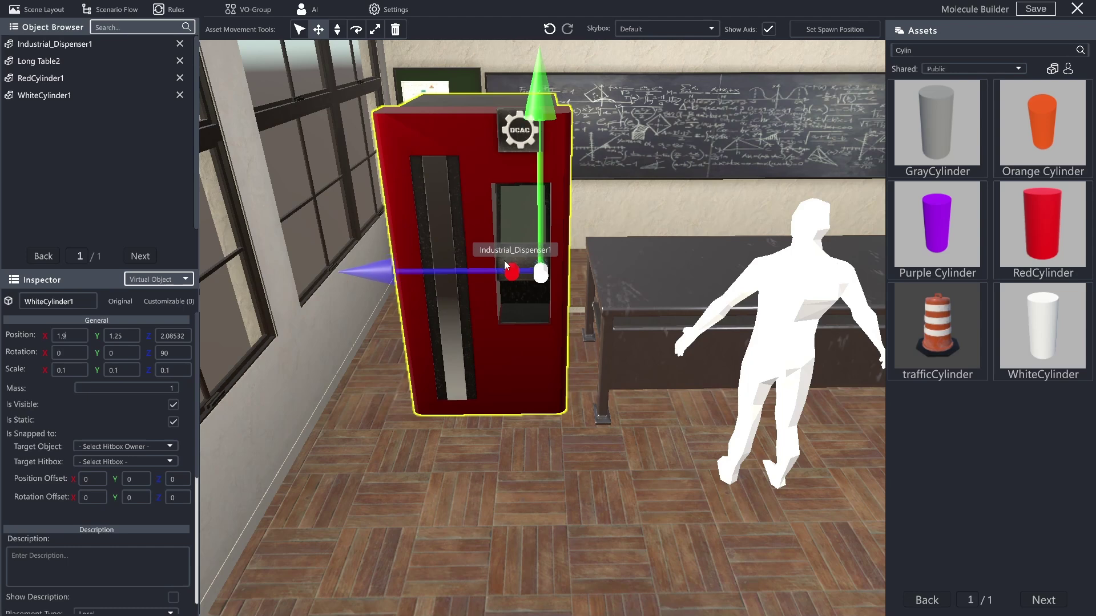
{"action": "type", "text": "5"}
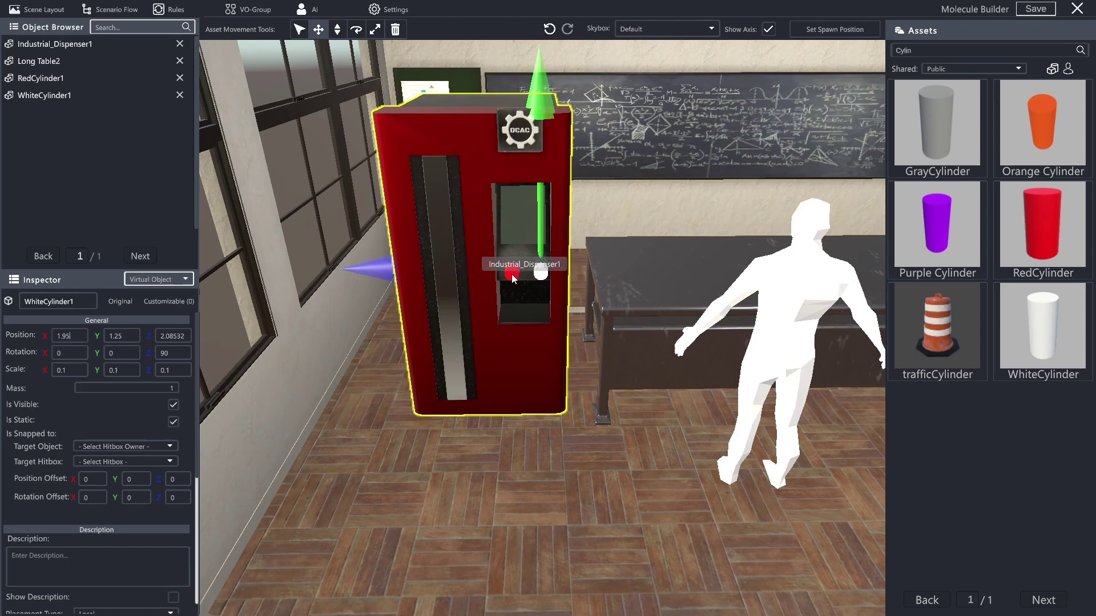
{"action": "left_click", "coordinate": [174, 338]}
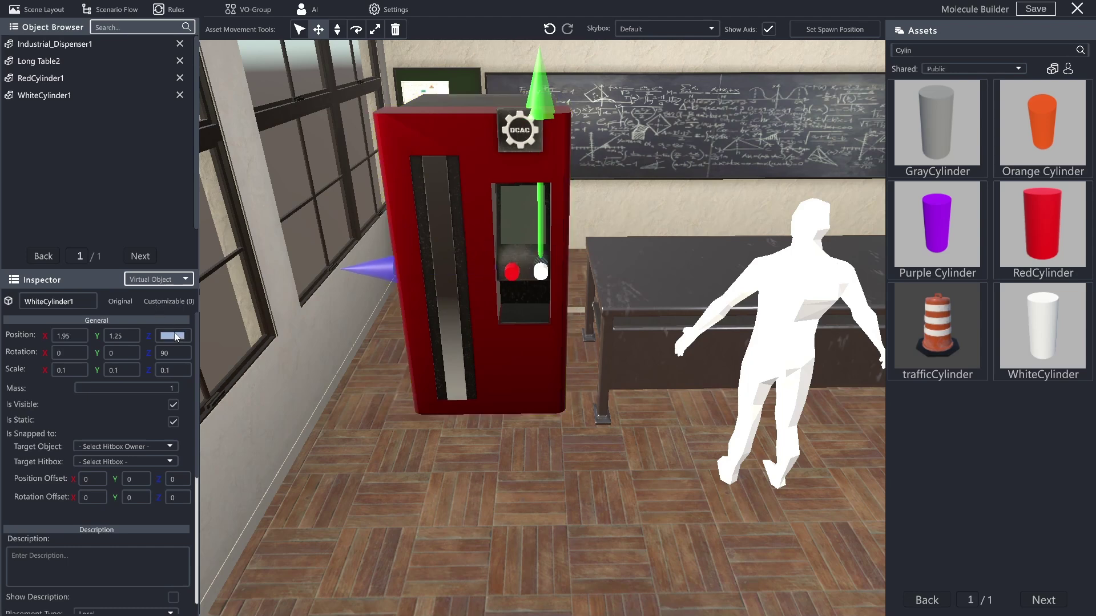
{"action": "type", "text": "2.1"}
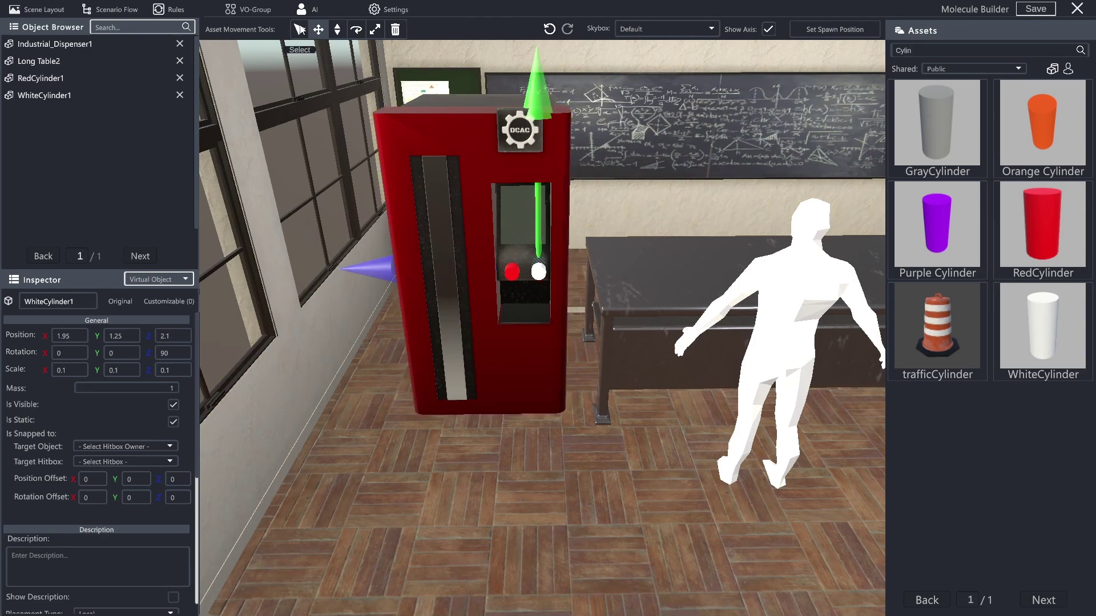
Set the RedCylinder's X position to 1.95 and its Z position to 2.25.
{"action": "left_click", "coordinate": [509, 240]}
{"action": "left_click", "coordinate": [512, 269]}
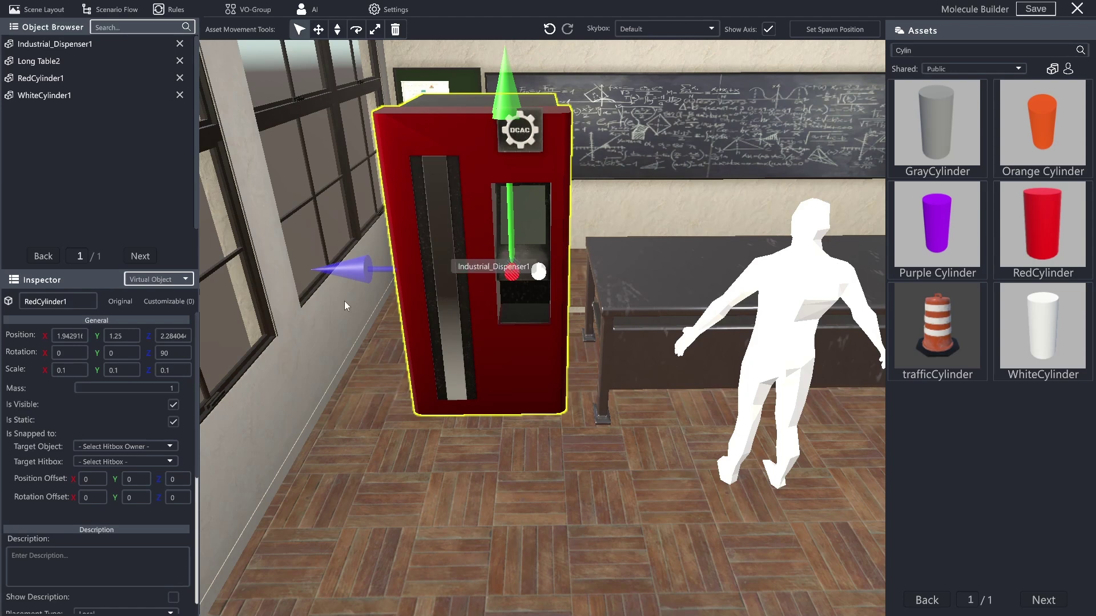
{"action": "type", "text": "1.95"}
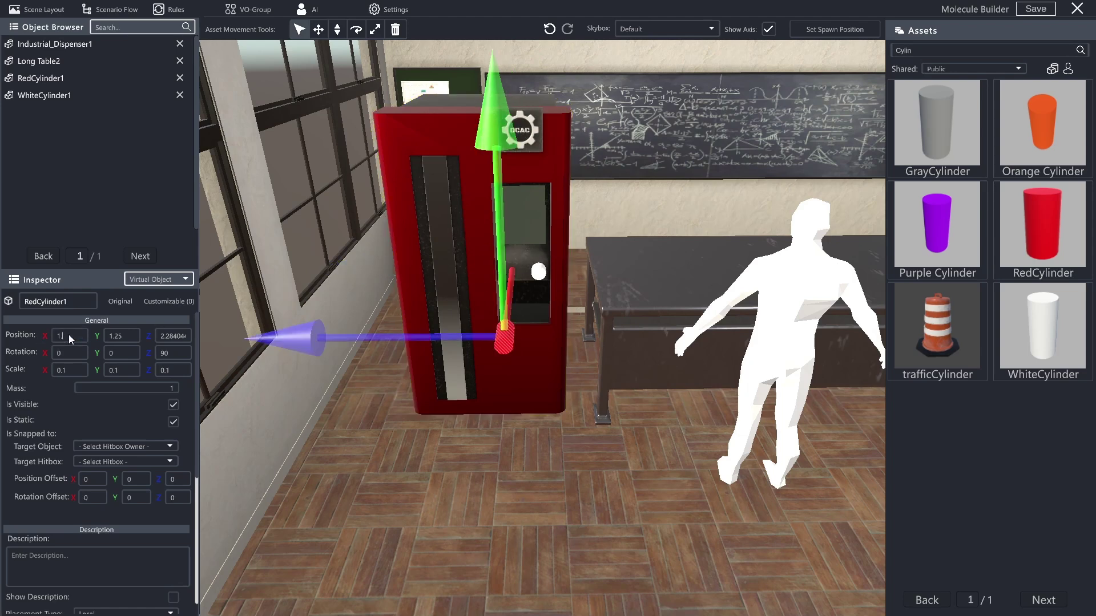
{"action": "type", "text": "2.25"}
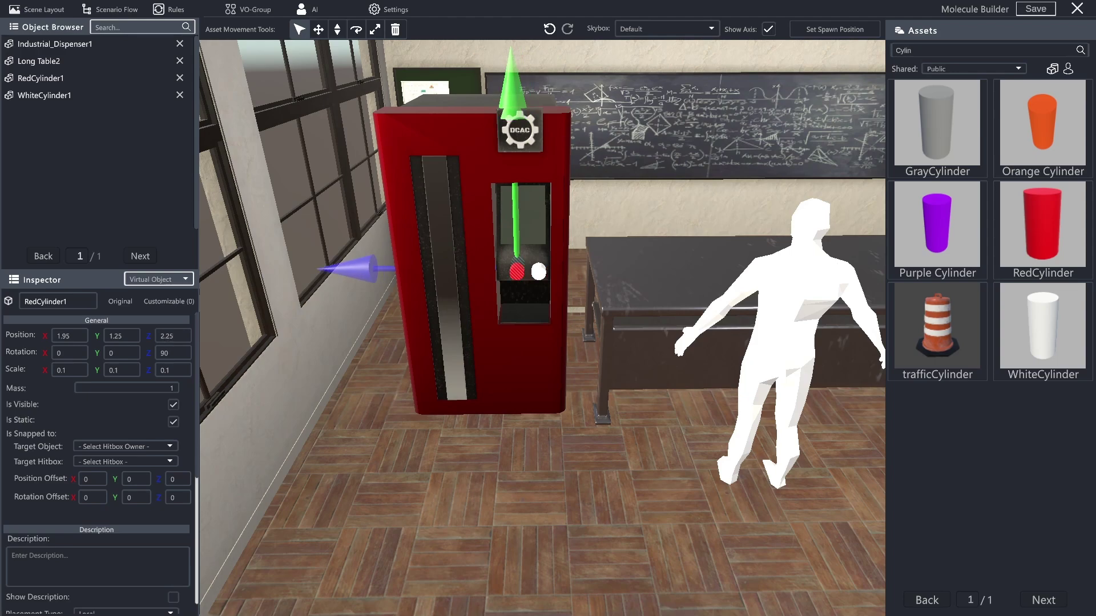
Place a GrayCylinder on the floor in front of the dispenser at about X 0.70, Z 2.62.
{"action": "scroll", "coordinate": [637, 492], "scroll_direction": "up", "scroll_amount": 5}
{"action": "right_click_drag", "start_coordinate": [444, 477], "coordinate": [272, 485]}
{"action": "key", "text": "d"}
{"action": "middle_click_drag", "start_coordinate": [271, 485], "coordinate": [619, 430]}
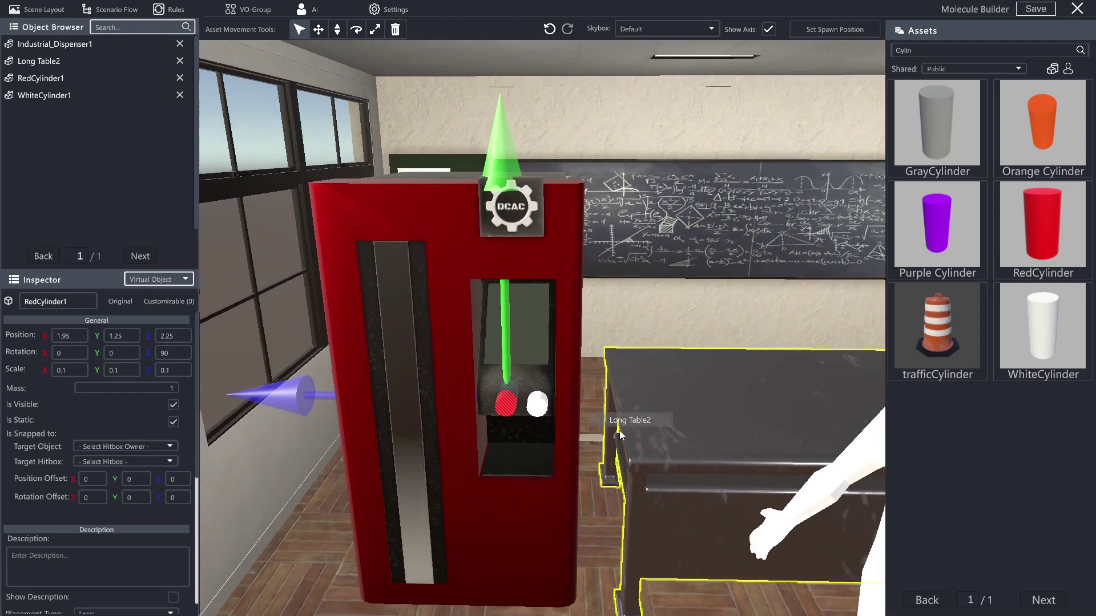
{"action": "right_click", "coordinate": [618, 430]}
{"action": "left_click", "coordinate": [679, 171]}
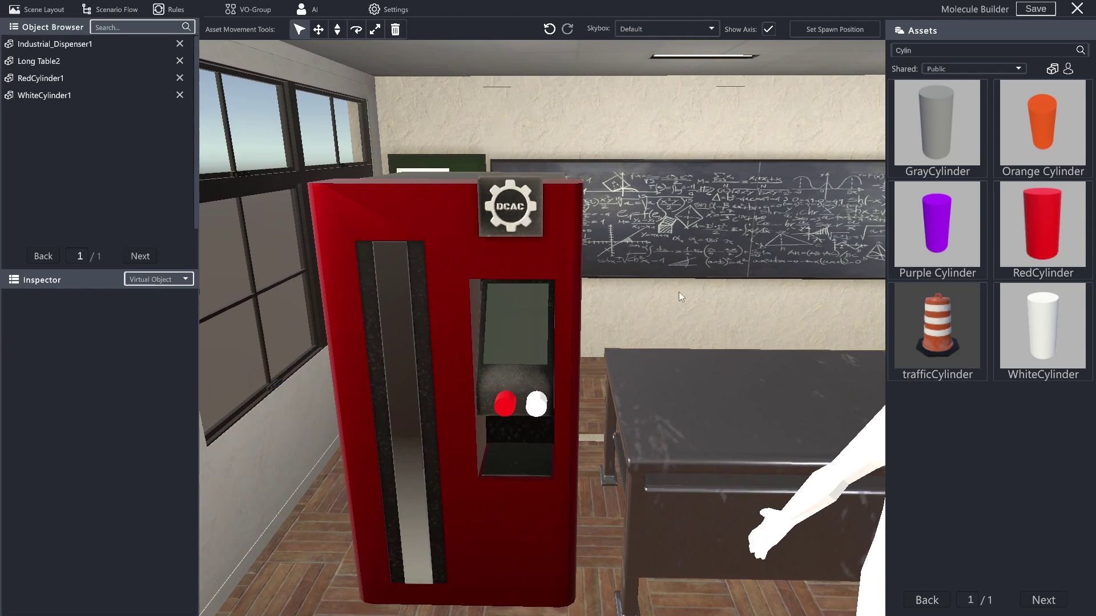
{"action": "scroll", "coordinate": [683, 289], "scroll_direction": "down", "scroll_amount": 4}
{"action": "left_click", "coordinate": [929, 127]}
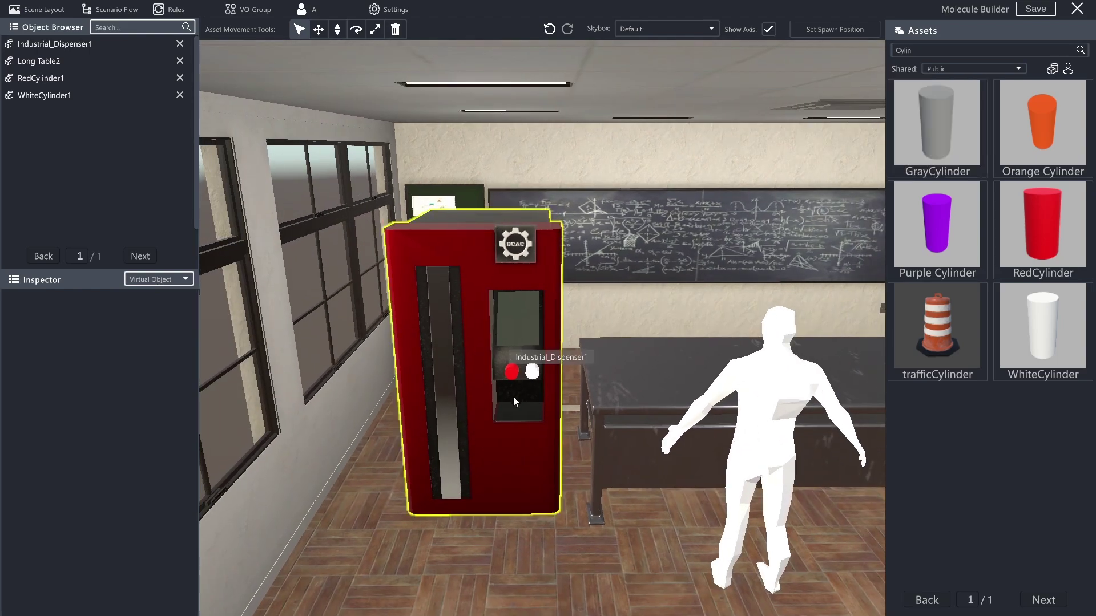
{"action": "scroll", "coordinate": [452, 573], "scroll_direction": "down", "scroll_amount": 3}
{"action": "left_click", "coordinate": [450, 548]}
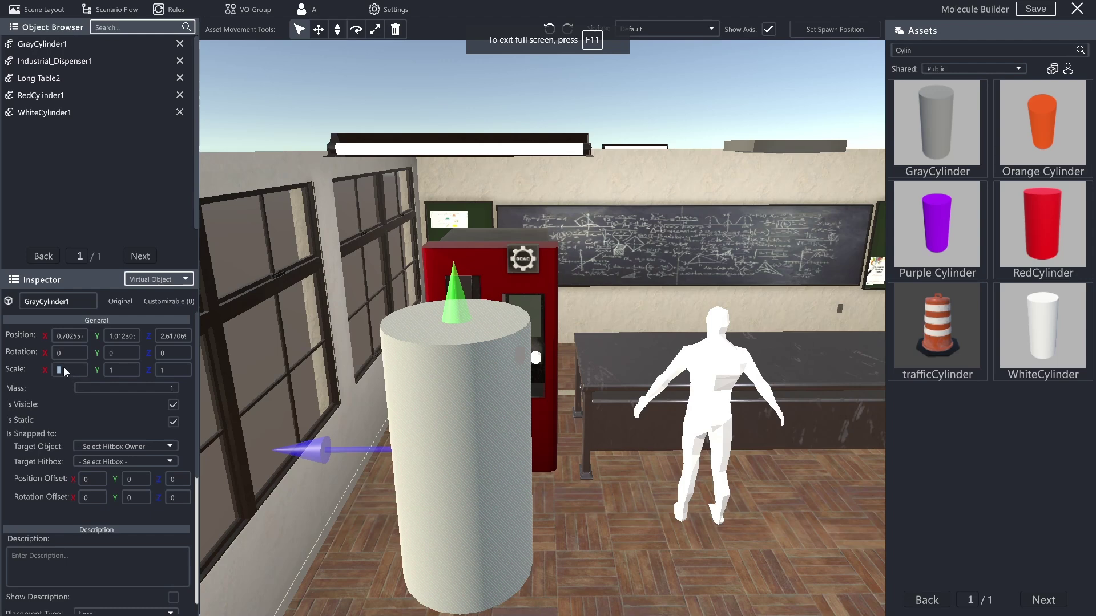
Scale the GrayCylinder to 0.1 on the X, Y and Z axes, and select the WhiteCylinder.
{"action": "type", "text": "0.10.1"}
{"action": "left_click", "coordinate": [169, 371]}
{"action": "type", "text": "0.1"}
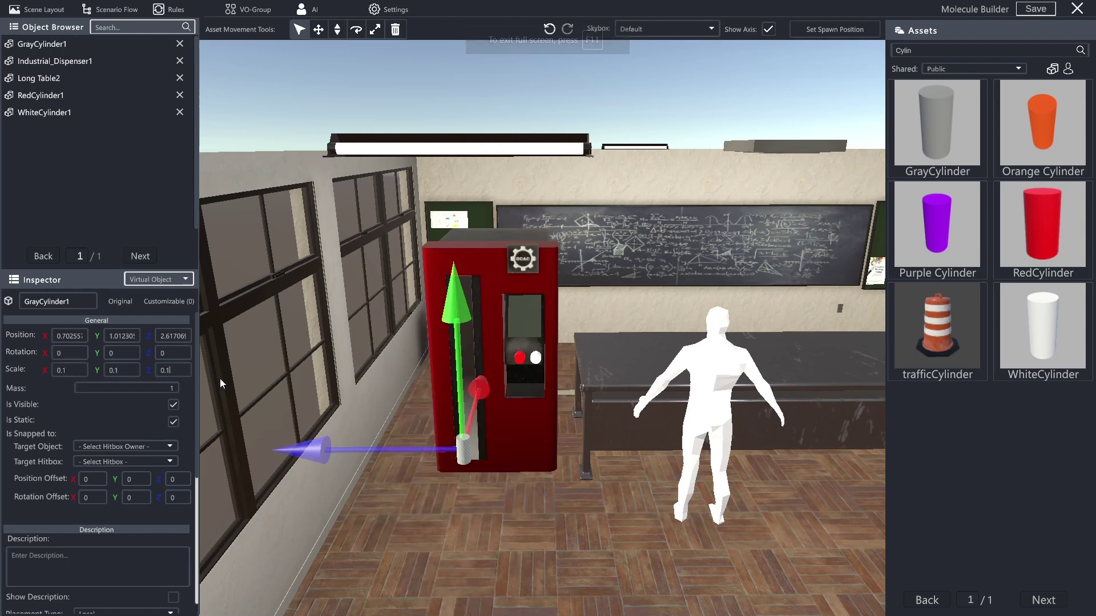
{"action": "left_click", "coordinate": [41, 113]}
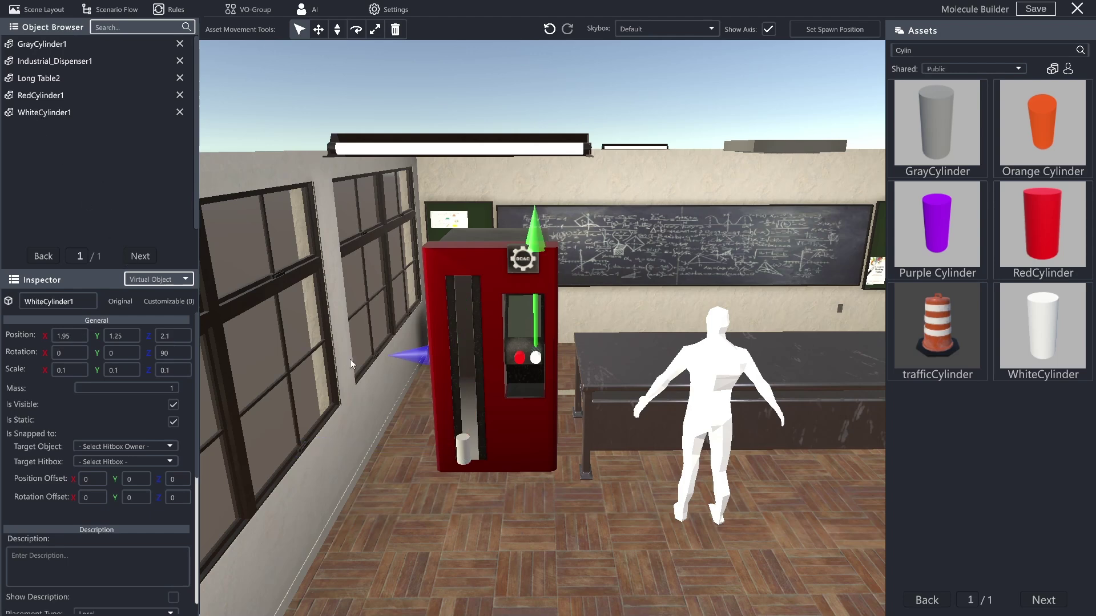
Set the GrayCylinder's Z rotation to 90, its X position to 1.95 and its Y position to 1.25.
{"action": "left_click", "coordinate": [463, 445]}
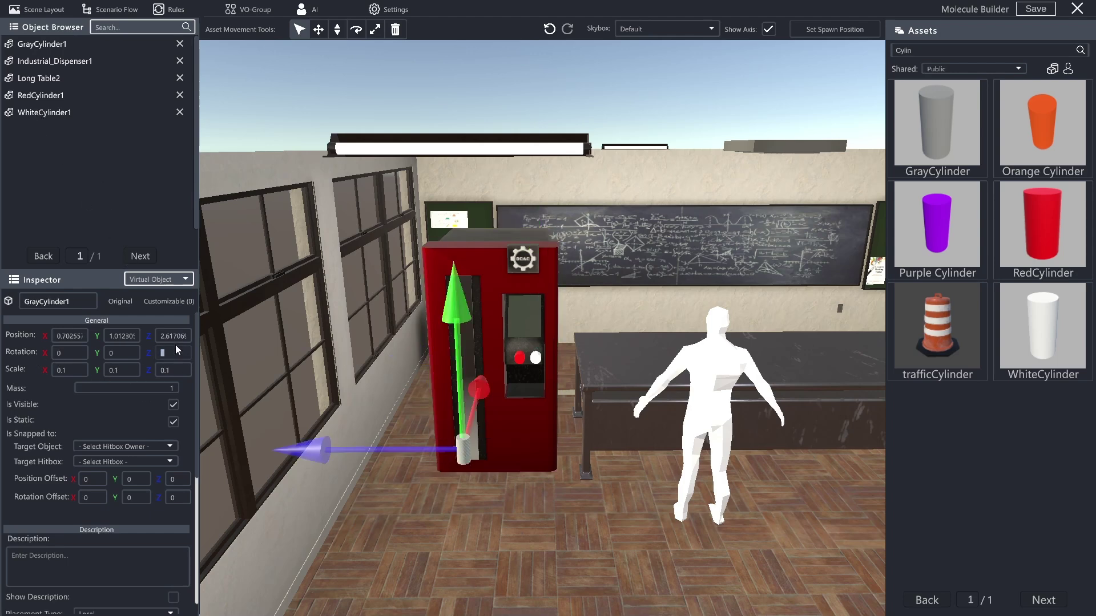
{"action": "type", "text": "90"}
{"action": "left_click", "coordinate": [70, 336]}
{"action": "left_click", "coordinate": [52, 97]}
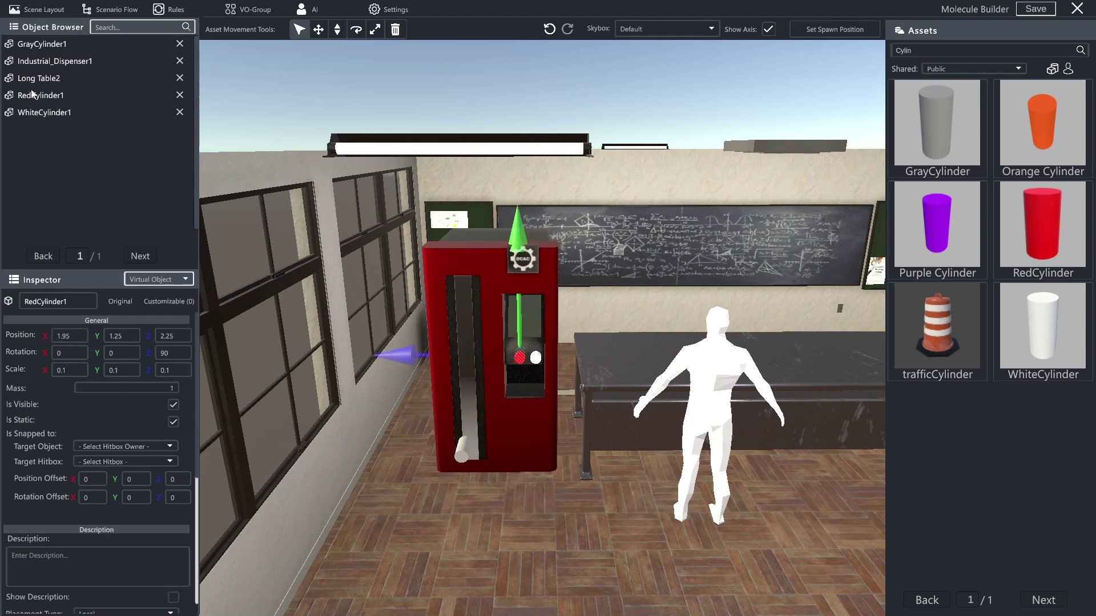
{"action": "left_click", "coordinate": [44, 51]}
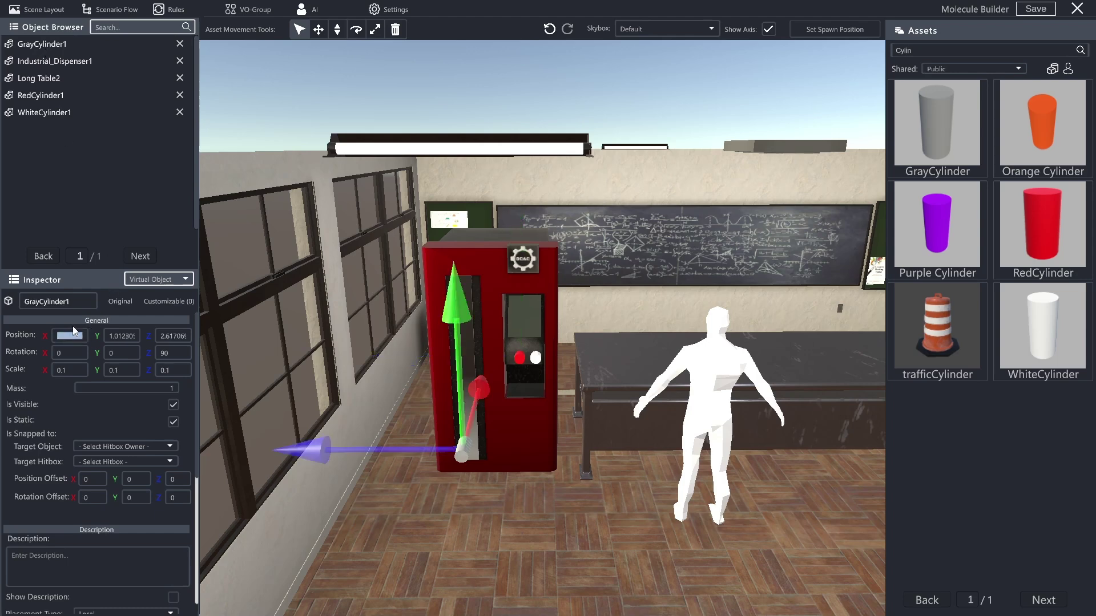
{"action": "type", "text": "1.95"}
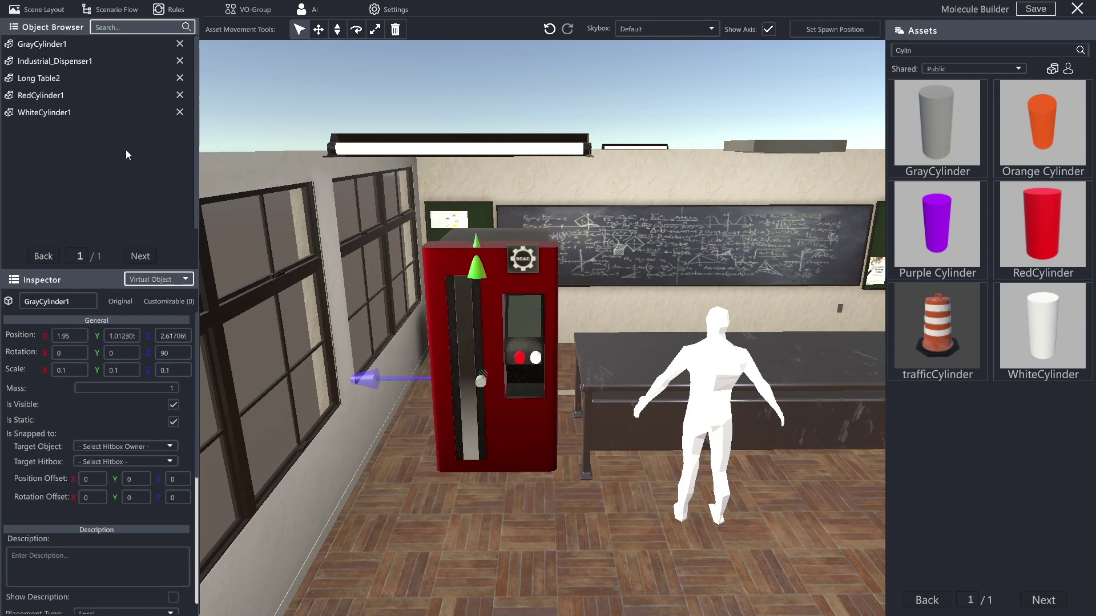
{"action": "left_click", "coordinate": [336, 29]}
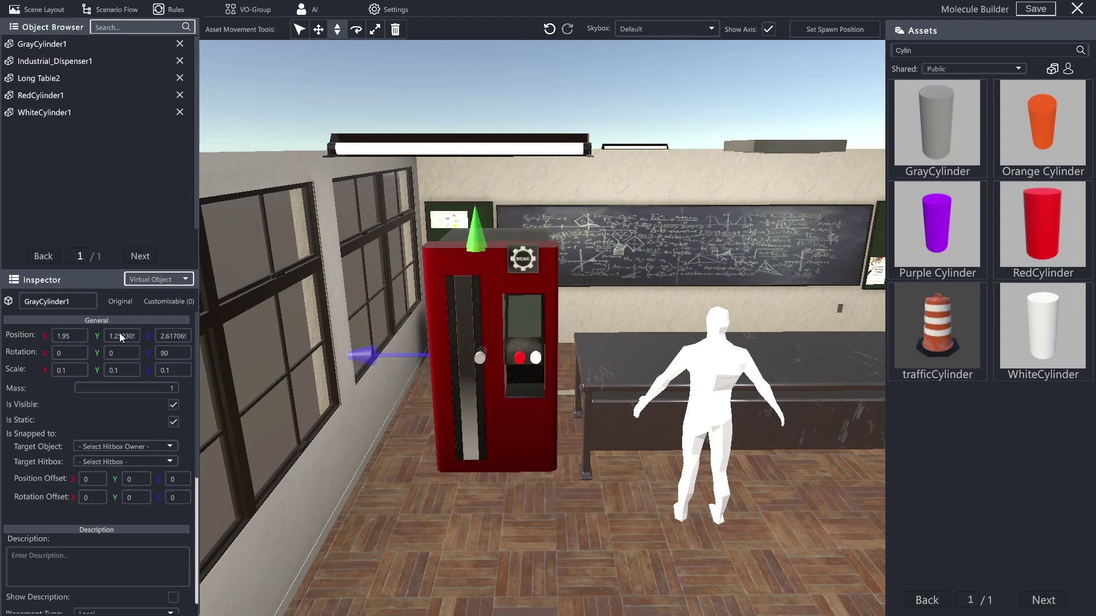
{"action": "type", "text": "1.25"}
Scale the GrayCylinder to 0.05 on the X, Y and Z axes.
{"action": "right_click_drag", "start_coordinate": [466, 297], "coordinate": [455, 316]}
{"action": "key", "text": "w"}
{"action": "scroll", "coordinate": [455, 316], "scroll_direction": "up", "scroll_amount": 5}
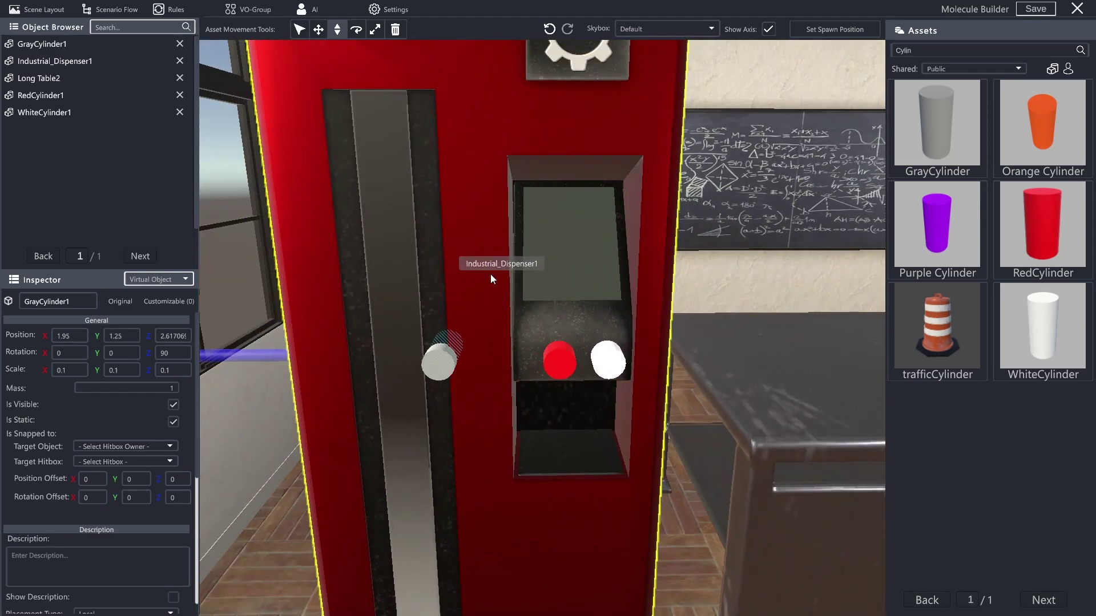
{"action": "right_click", "coordinate": [490, 277]}
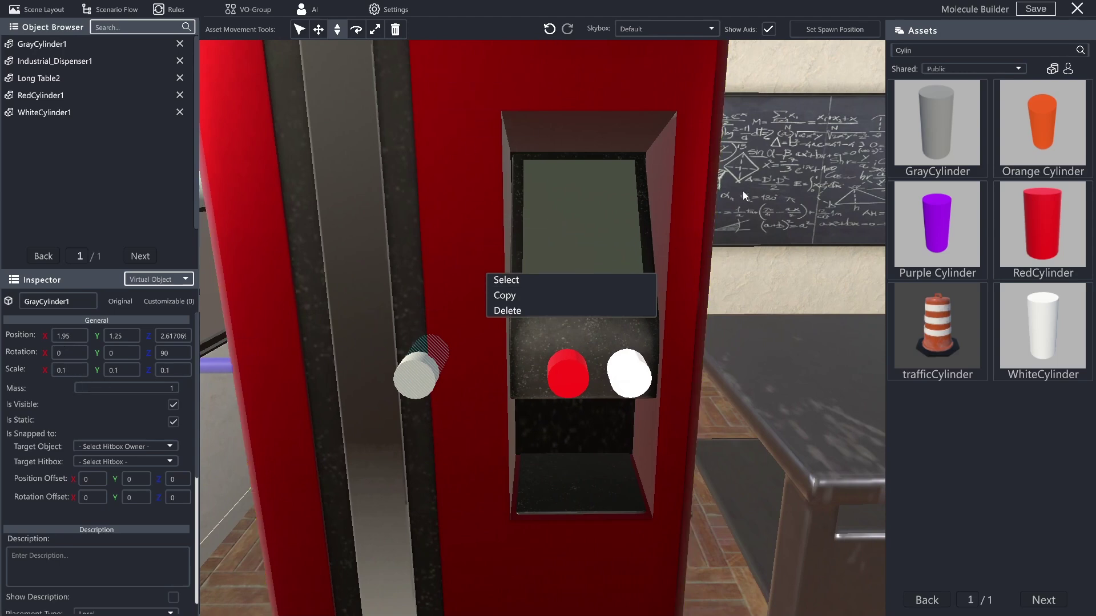
{"action": "left_click", "coordinate": [77, 371]}
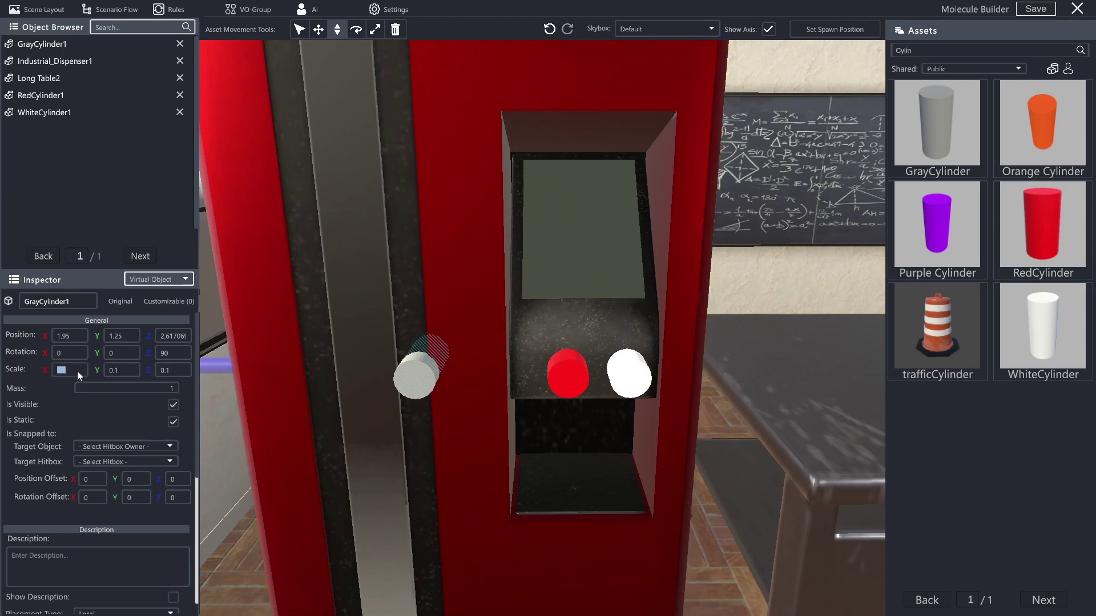
{"action": "type", "text": "0.05"}
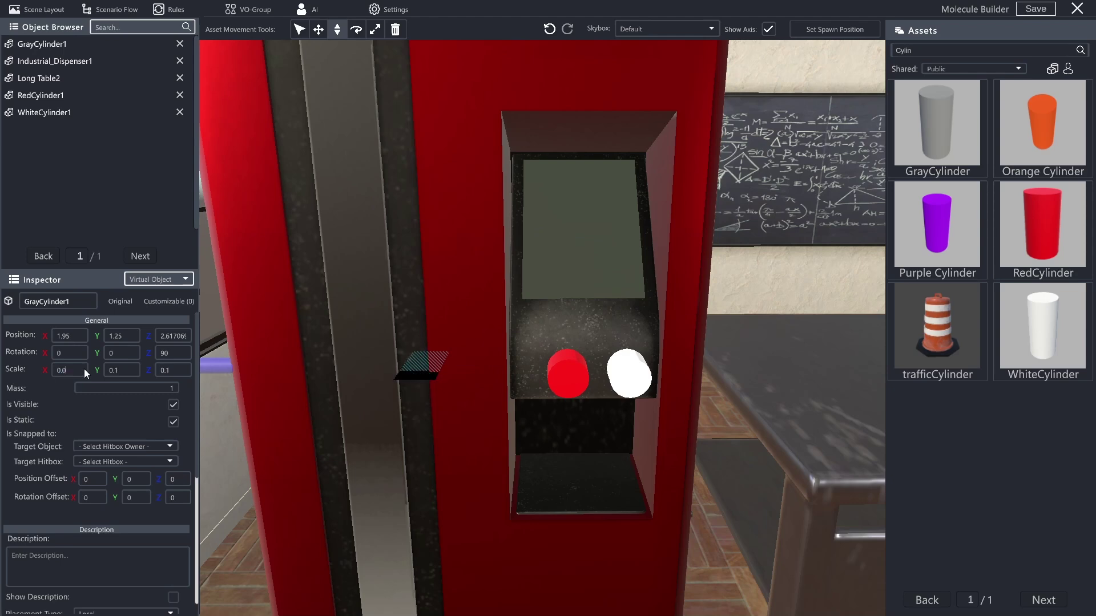
{"action": "left_click", "coordinate": [124, 371]}
{"action": "type", "text": "0.05"}
{"action": "left_click", "coordinate": [171, 372]}
{"action": "type", "text": "0.05"}
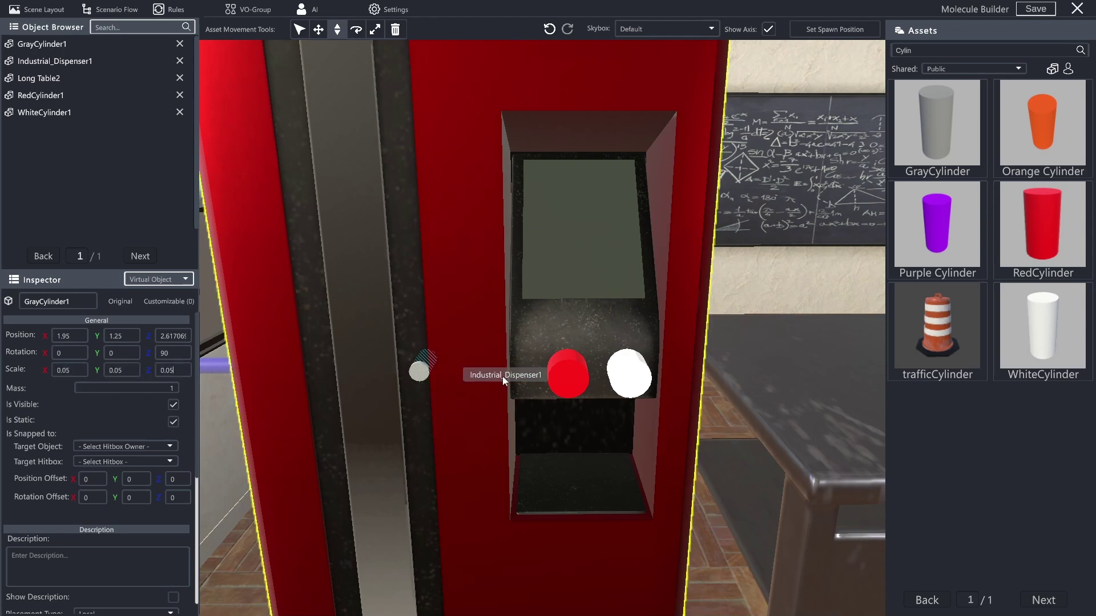
Scale the RedCylinder to 0.05 on the X, Y and Z axes.
{"action": "left_click", "coordinate": [562, 372]}
{"action": "left_click", "coordinate": [77, 370]}
{"action": "type", "text": "0.05"}
{"action": "left_click", "coordinate": [119, 370]}
{"action": "type", "text": "0.05"}
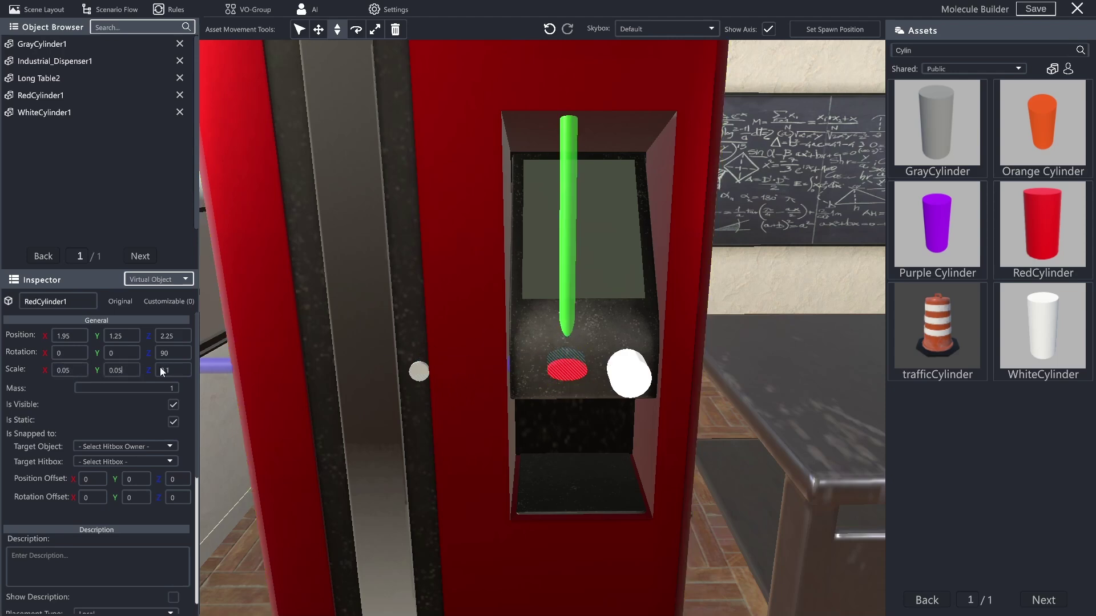
{"action": "type", "text": "0.05"}
Scale the WhiteCylinder to 0.05 on the X, Y and Z axes.
{"action": "left_click", "coordinate": [639, 370]}
{"action": "left_click", "coordinate": [639, 370]}
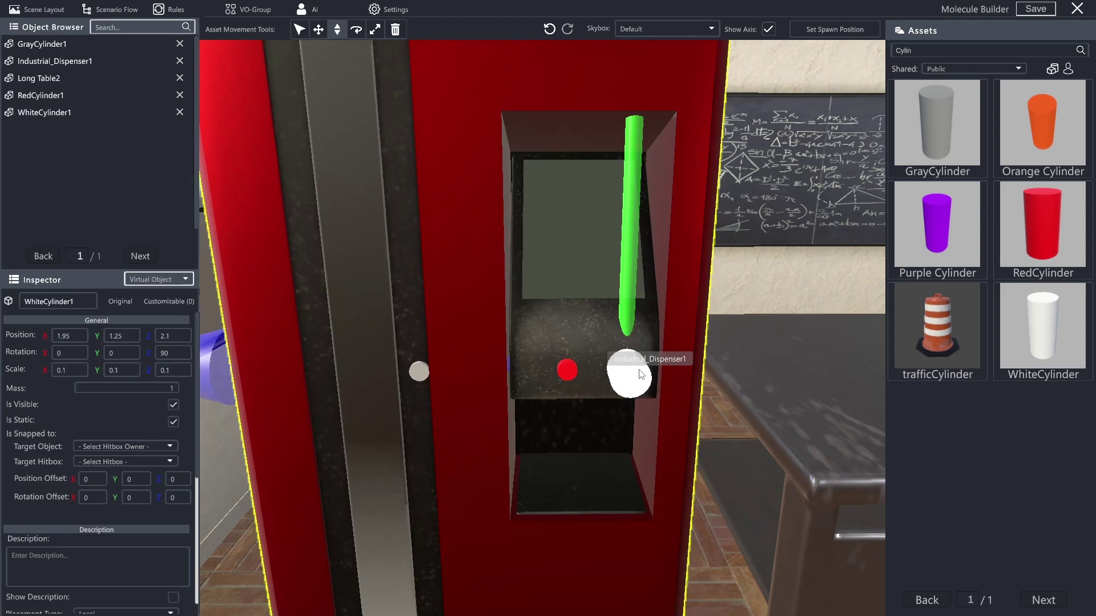
{"action": "left_click", "coordinate": [67, 371]}
{"action": "type", "text": "0.05"}
{"action": "left_click", "coordinate": [121, 369]}
{"action": "type", "text": "0.05"}
{"action": "left_click", "coordinate": [173, 370]}
{"action": "type", "text": "0.05"}
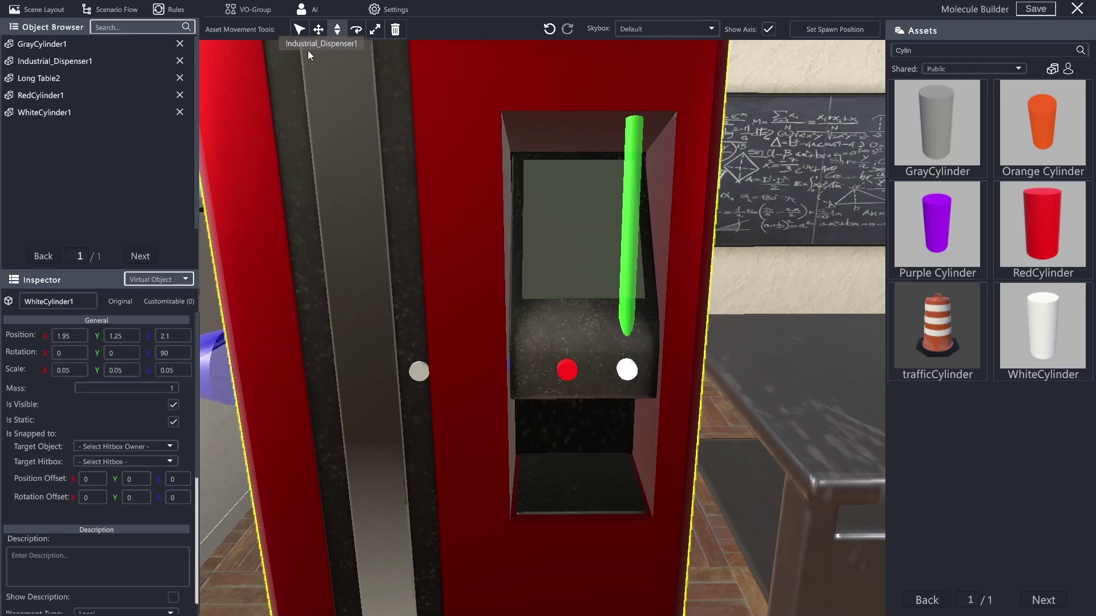
Move the GrayCylinder beside the red button on the dispenser, setting its X position to 1.95 and Z position to 2.3.
{"action": "left_click", "coordinate": [52, 45]}
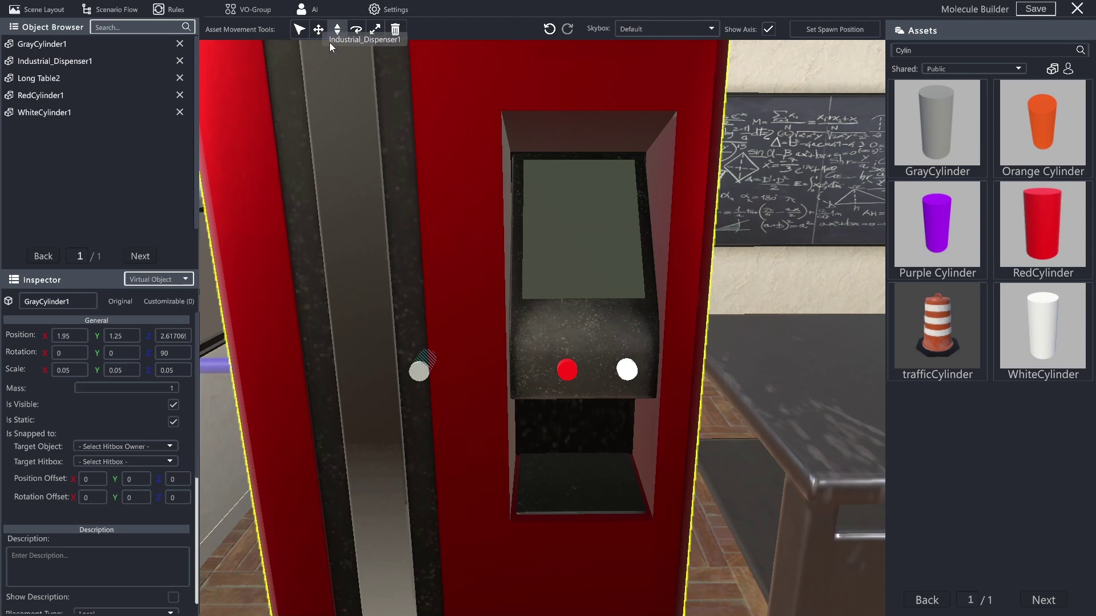
{"action": "left_click", "coordinate": [318, 29]}
{"action": "left_click_drag", "start_coordinate": [419, 371], "coordinate": [540, 368]}
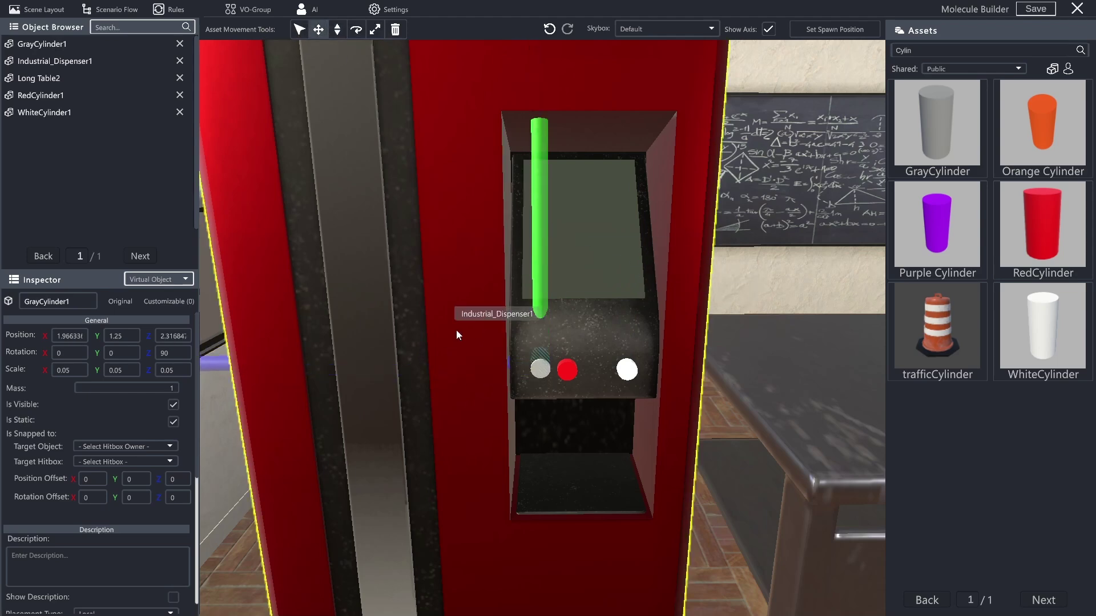
{"action": "left_click", "coordinate": [77, 332]}
{"action": "type", "text": "1.95"}
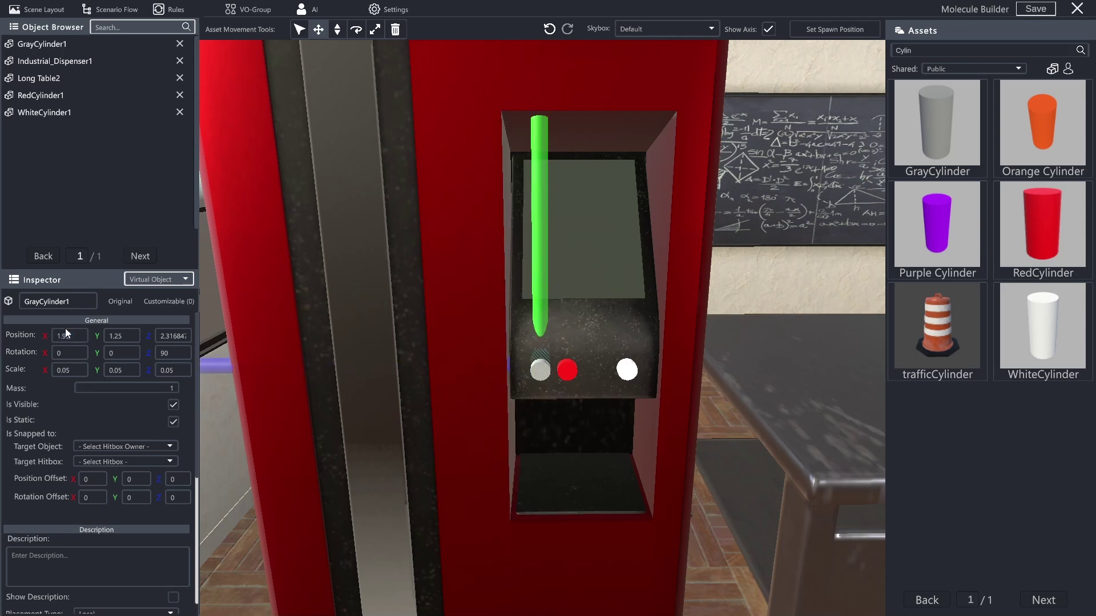
{"action": "type", "text": "2.3"}
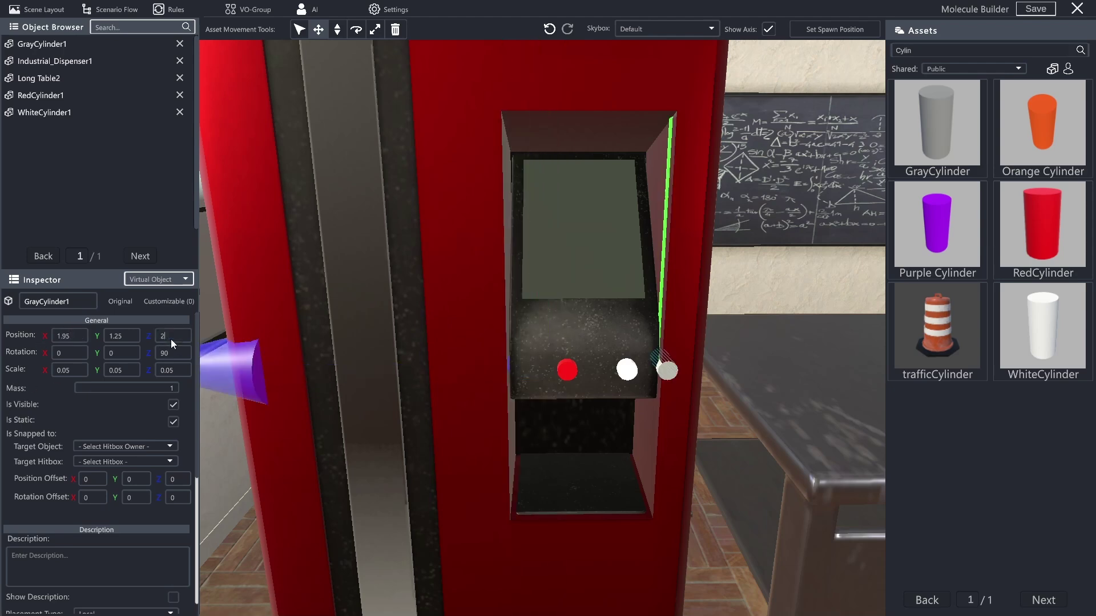
Set the RedCylinder's Z position to 2.2 to space out the three buttons, and clear the selection.
{"action": "left_click", "coordinate": [50, 99]}
{"action": "type", "text": "2.2"}
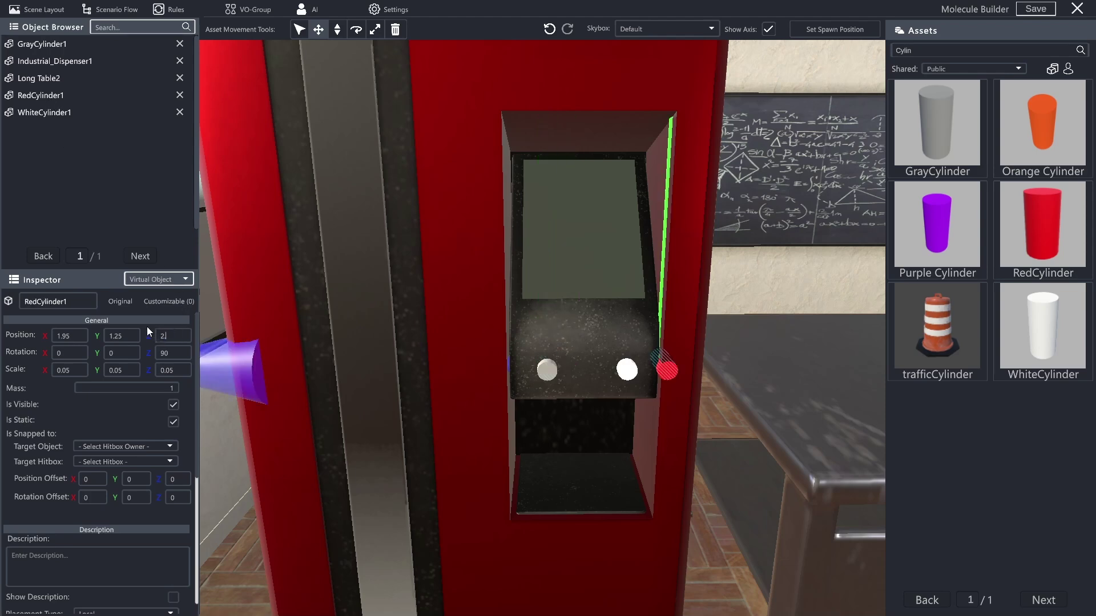
{"action": "left_click", "coordinate": [45, 113]}
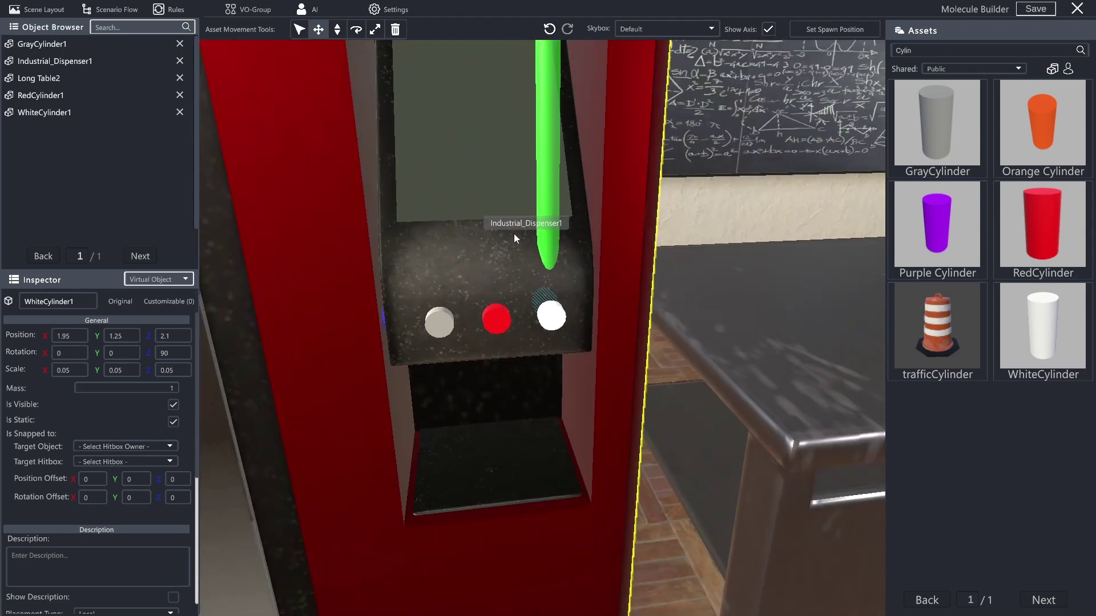
{"action": "right_click_drag", "start_coordinate": [642, 245], "coordinate": [567, 233]}
{"action": "scroll", "coordinate": [593, 237], "scroll_direction": "down", "scroll_amount": 5}
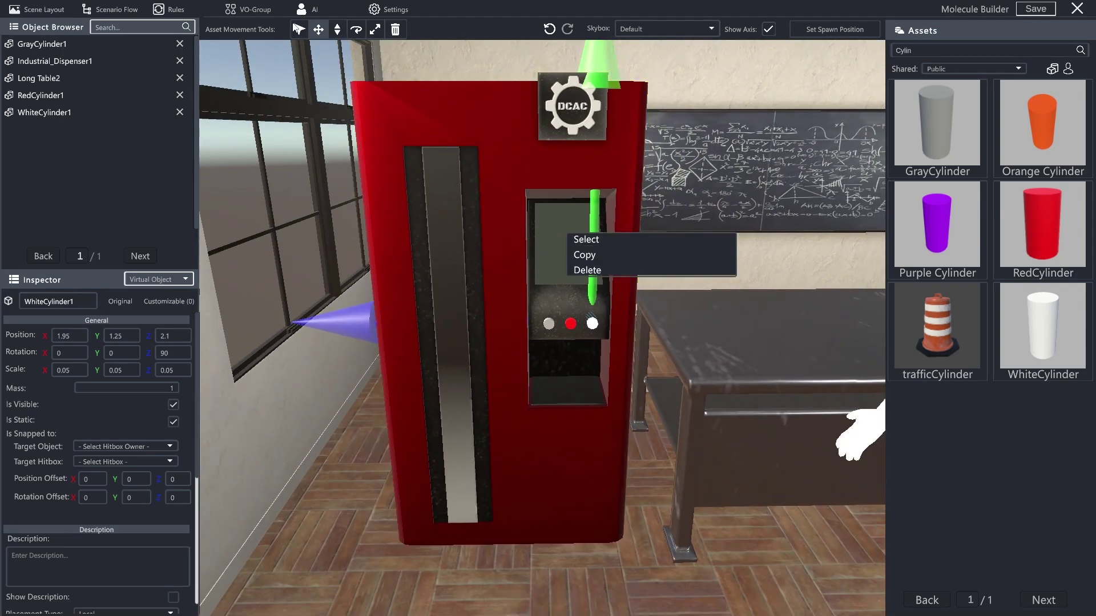
{"action": "left_click", "coordinate": [293, 26]}
{"action": "left_click", "coordinate": [312, 554]}
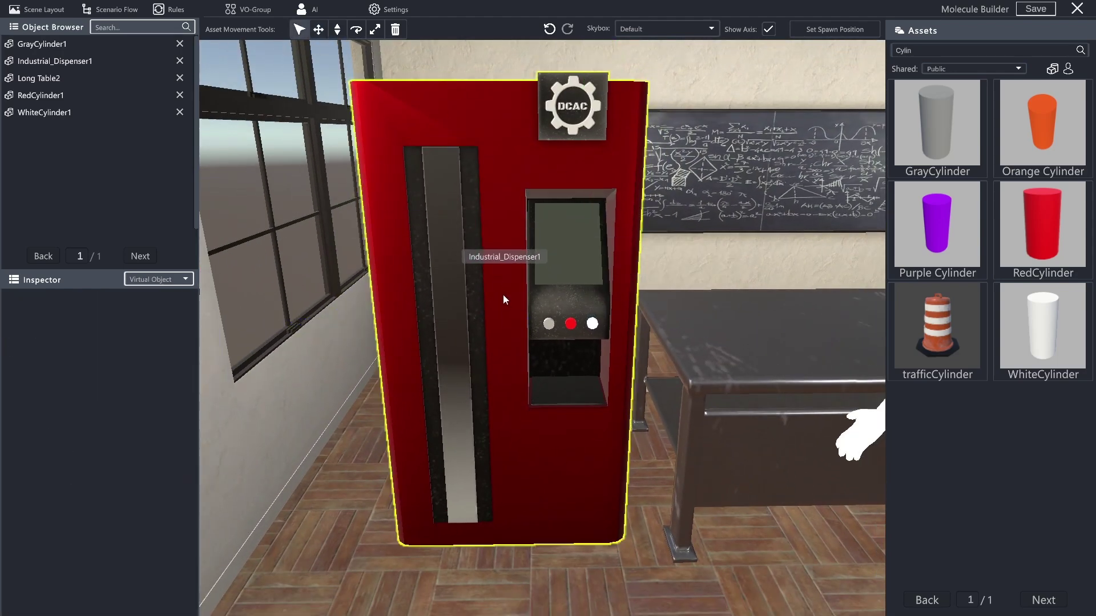
Examine the placement of the red and white button cylinders on the dispenser from close up.
{"action": "scroll", "coordinate": [586, 309], "scroll_direction": "up", "scroll_amount": 3}
{"action": "right_click_drag", "start_coordinate": [586, 310], "coordinate": [563, 296]}
{"action": "right_click", "coordinate": [564, 298]}
{"action": "left_click", "coordinate": [387, 299]}
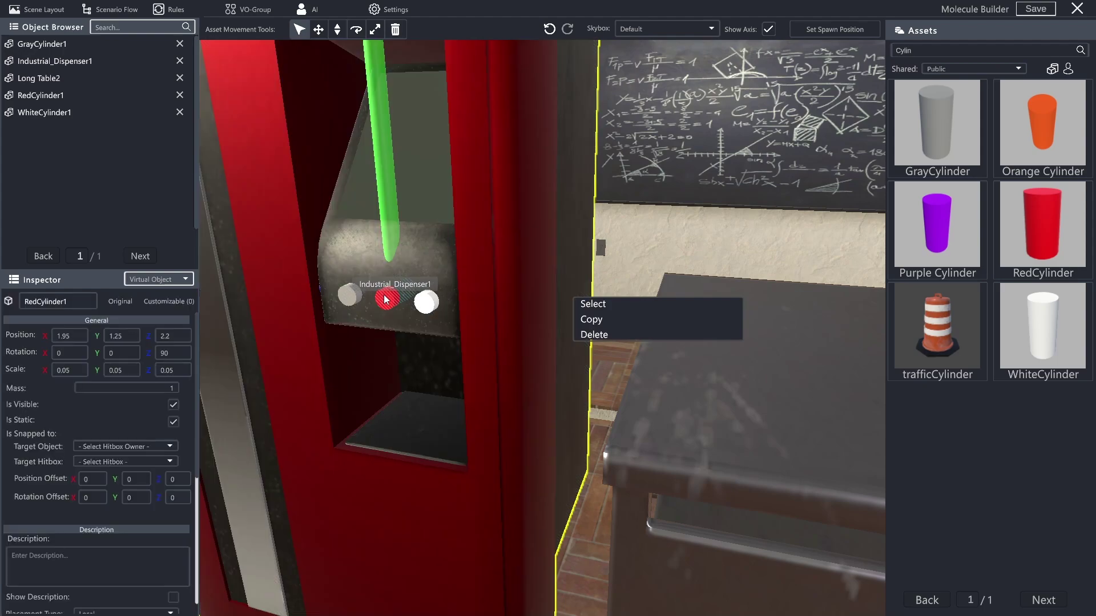
{"action": "left_click", "coordinate": [426, 301]}
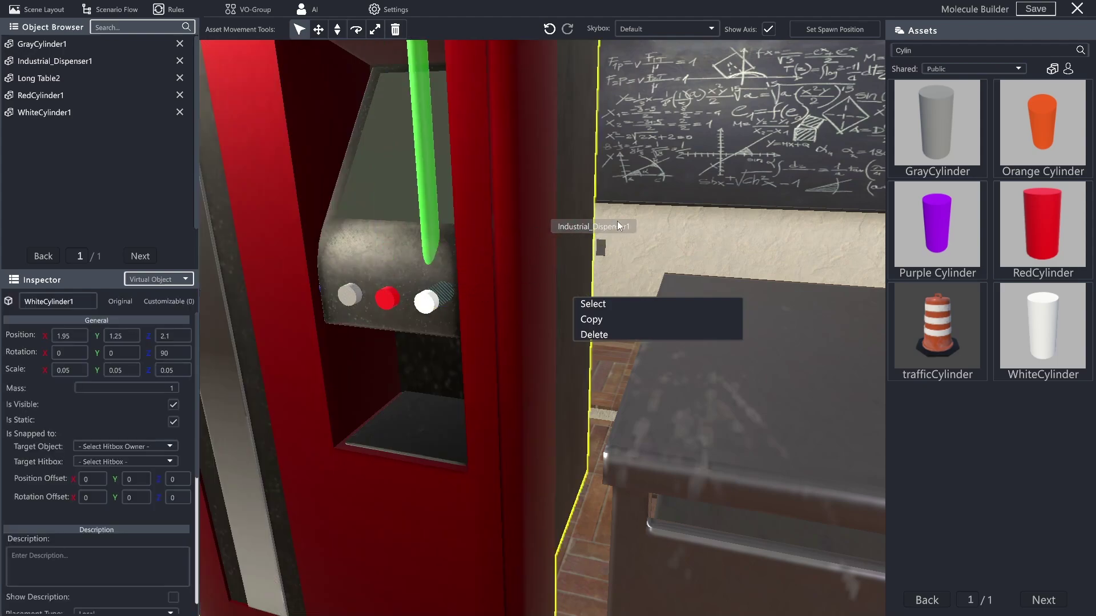
{"action": "scroll", "coordinate": [662, 200], "scroll_direction": "down", "scroll_amount": 5}
{"action": "scroll", "coordinate": [686, 201], "scroll_direction": "down", "scroll_amount": 3}
{"action": "right_click_drag", "start_coordinate": [686, 201], "coordinate": [673, 250]}
{"action": "left_click", "coordinate": [520, 461]}
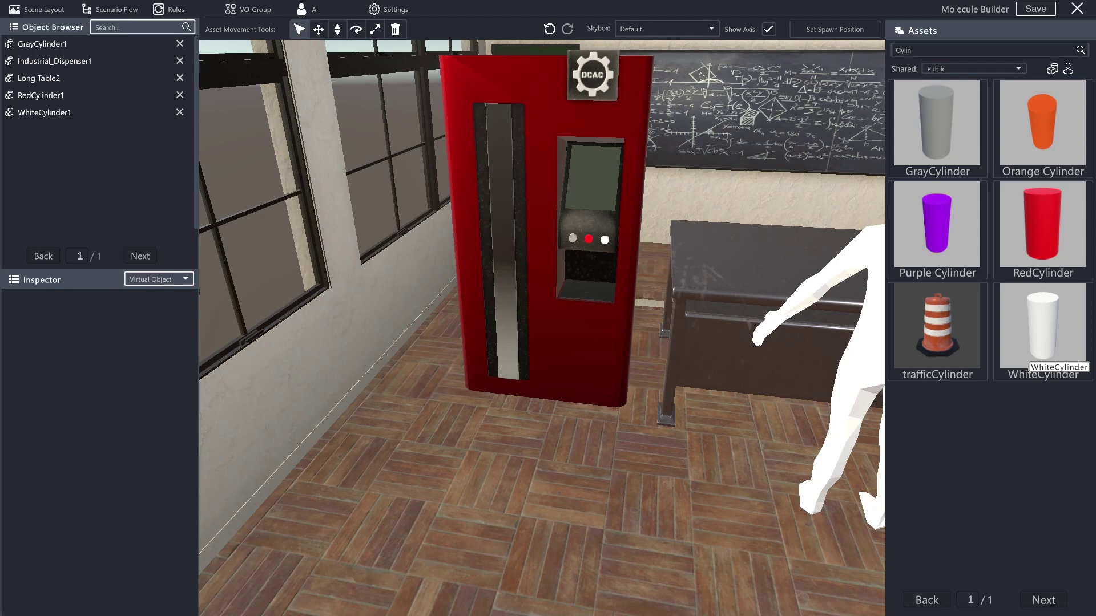
Search the assets for Sphere and place an MSphere1_ and an MSphere2_ side by side on the long table.
{"action": "left_click", "coordinate": [960, 51]}
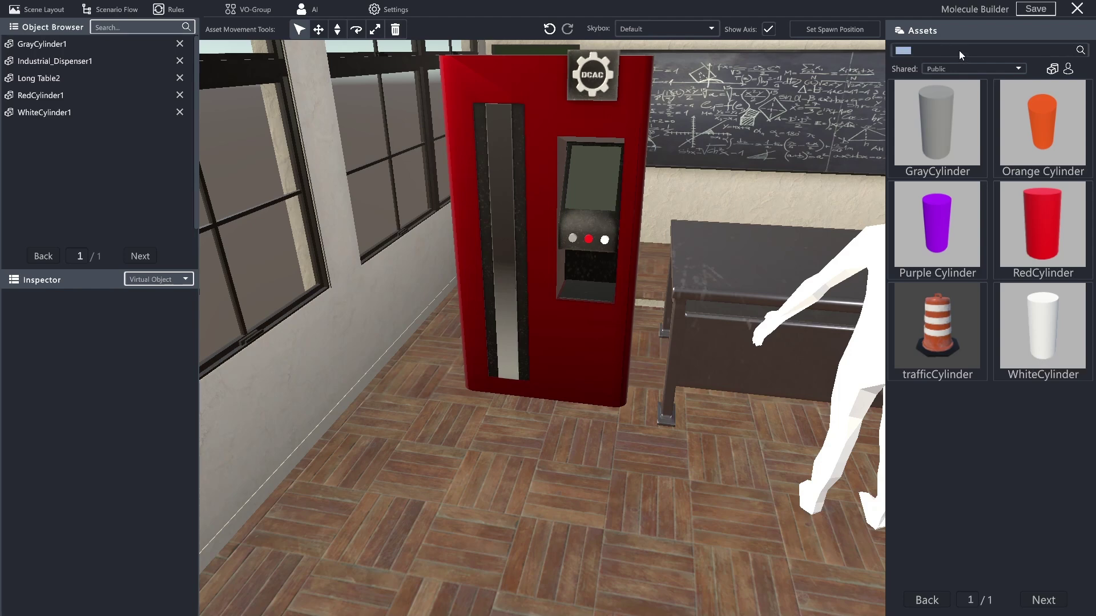
{"action": "type", "text": "Sphere"}
{"action": "key", "text": "Return"}
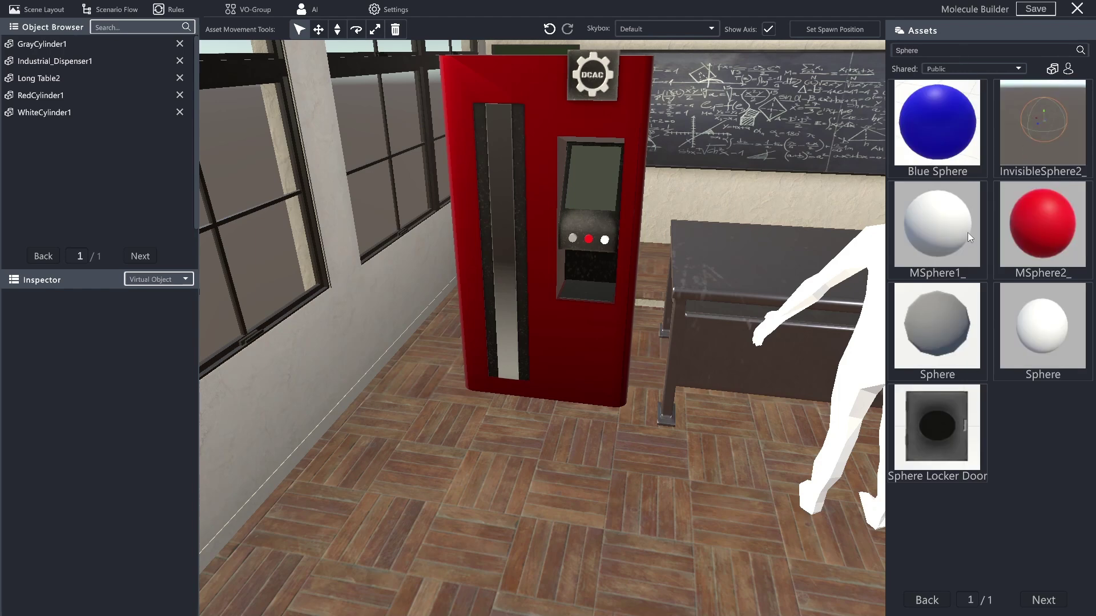
{"action": "left_click_drag", "start_coordinate": [940, 234], "coordinate": [709, 255]}
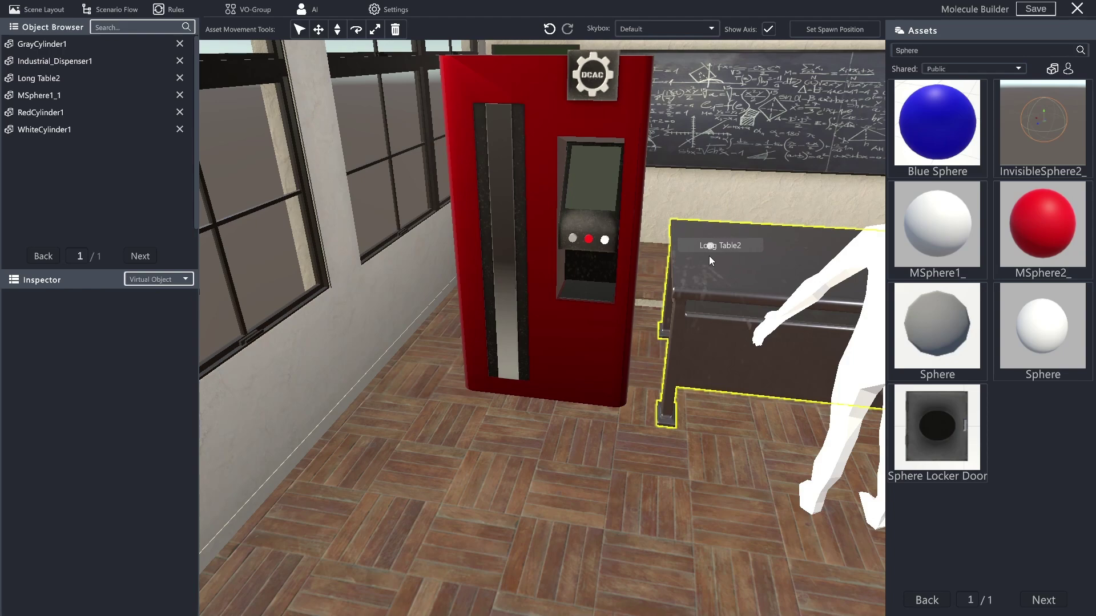
{"action": "left_click_drag", "start_coordinate": [1047, 236], "coordinate": [727, 256]}
{"action": "scroll", "coordinate": [685, 285], "scroll_direction": "down", "scroll_amount": 5}
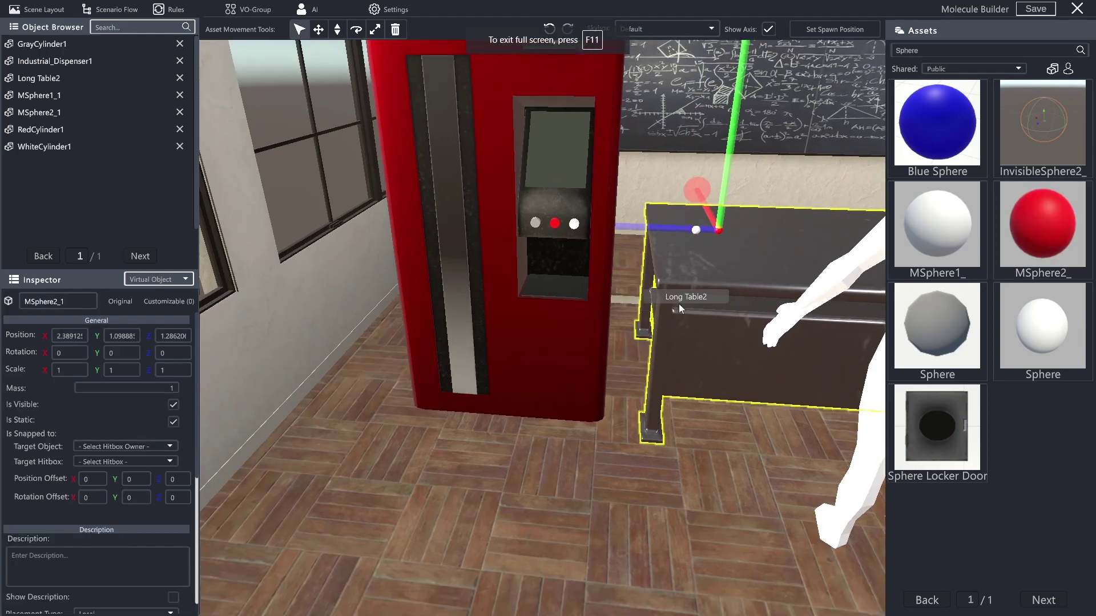
{"action": "right_click", "coordinate": [684, 269]}
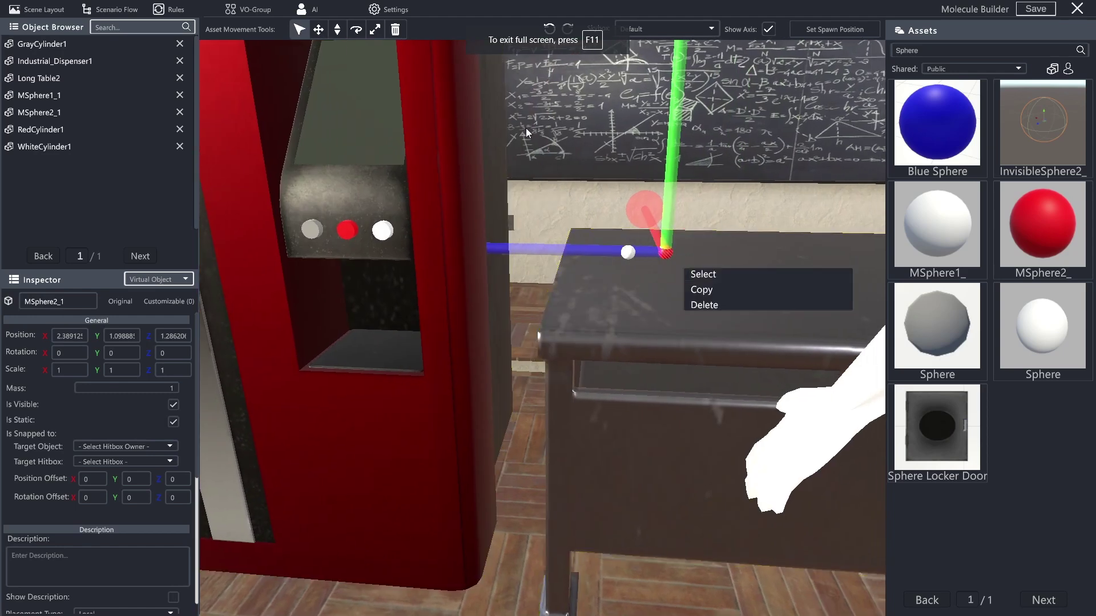
{"action": "left_click", "coordinate": [545, 130]}
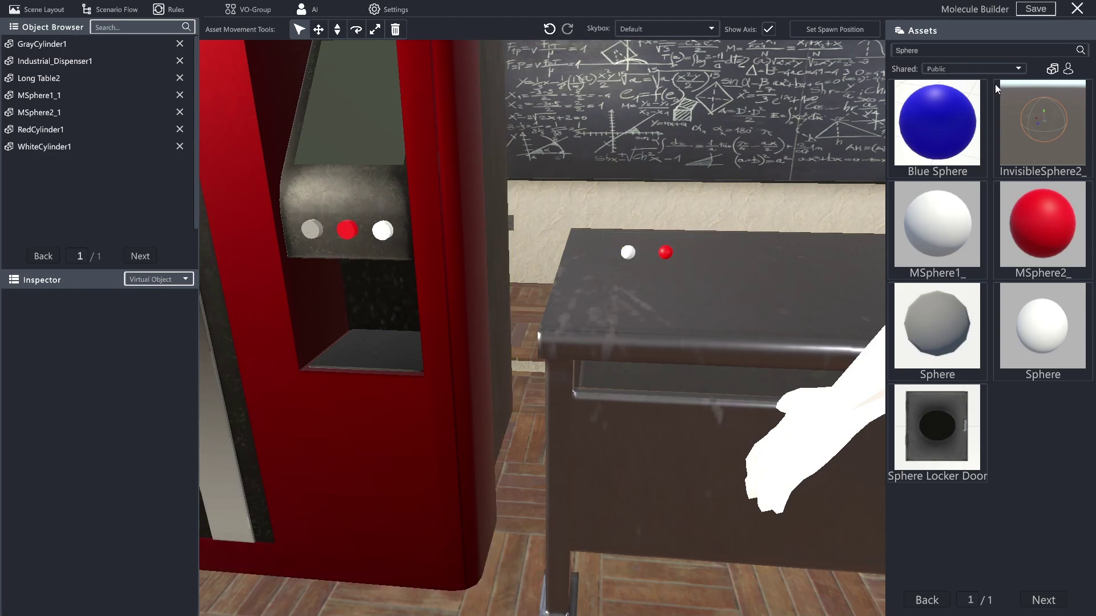
Search the assets for Conn and place an MConnection on the long table beside the white sphere, at about X 2.50, Z 1.54.
{"action": "left_click", "coordinate": [947, 50]}
{"action": "type", "text": "Conn"}
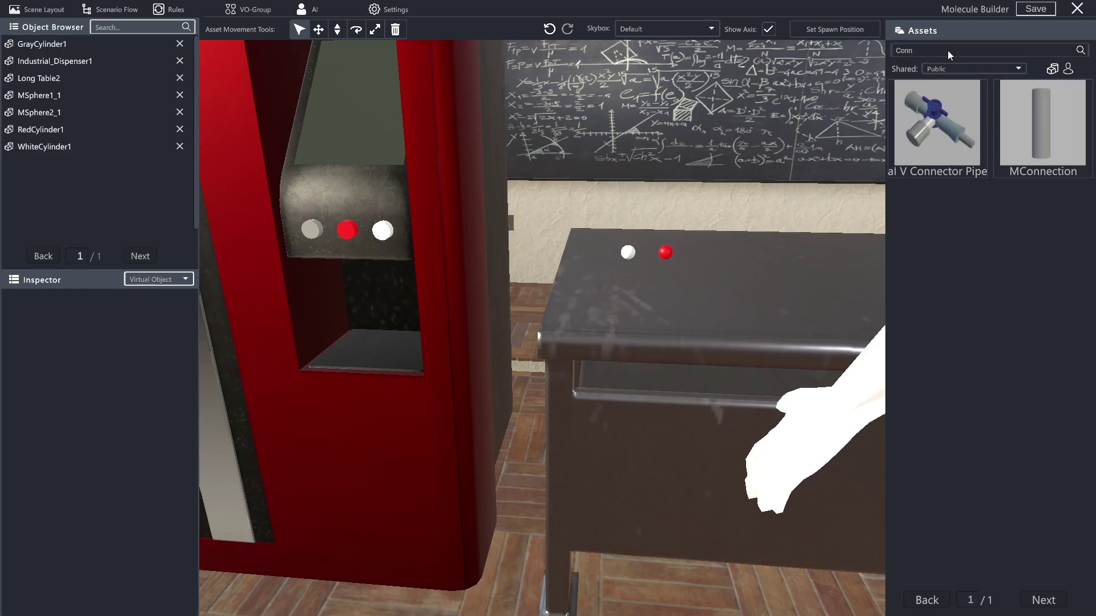
{"action": "left_click_drag", "start_coordinate": [1037, 138], "coordinate": [593, 252]}
{"action": "left_click", "coordinate": [318, 31]}
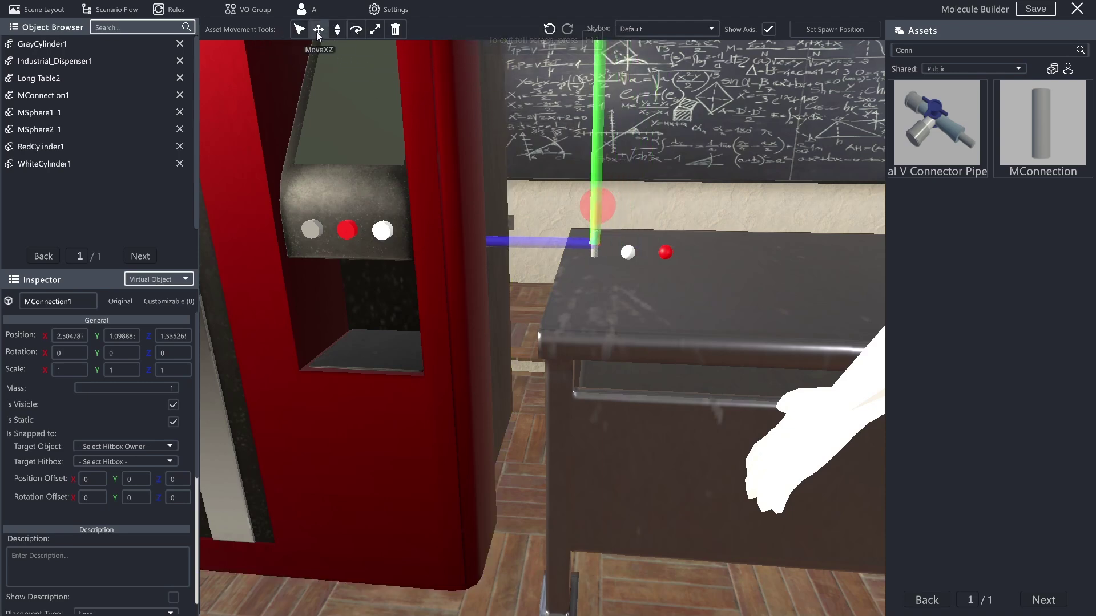
{"action": "left_click", "coordinate": [548, 111]}
{"action": "right_click_drag", "start_coordinate": [564, 109], "coordinate": [601, 103]}
{"action": "scroll", "coordinate": [601, 103], "scroll_direction": "down", "scroll_amount": 3}
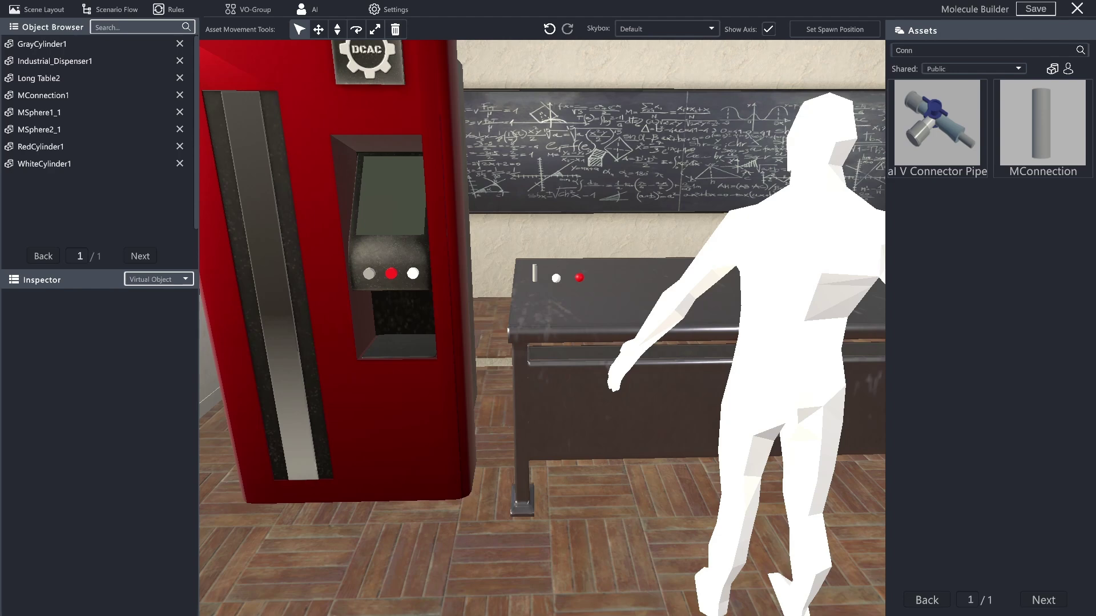
Save the Molecule Builder simulation.
{"action": "left_click", "coordinate": [1034, 10]}
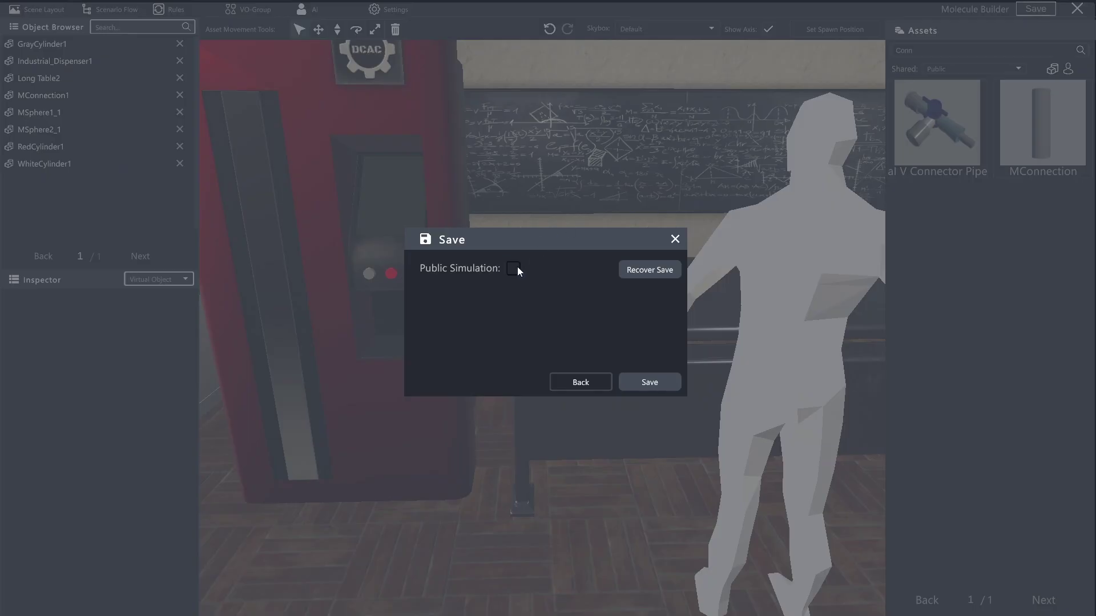
{"action": "left_click", "coordinate": [643, 378]}
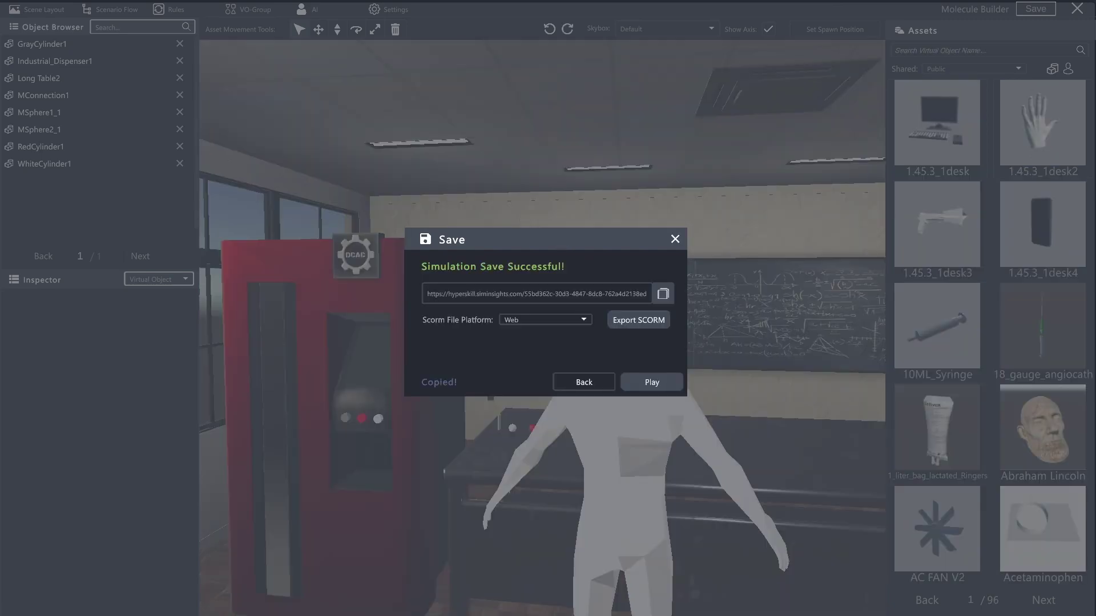
Play the saved Molecule Builder simulation, start it, and bring the dispenser beside the table into view.
{"action": "left_click", "coordinate": [655, 382]}
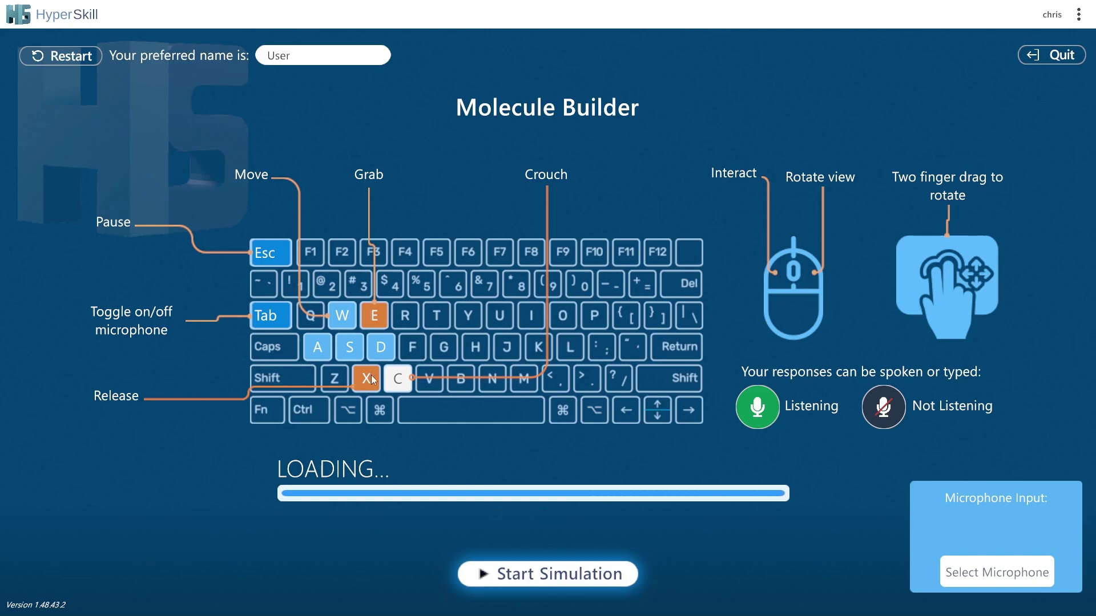
{"action": "left_click", "coordinate": [555, 585]}
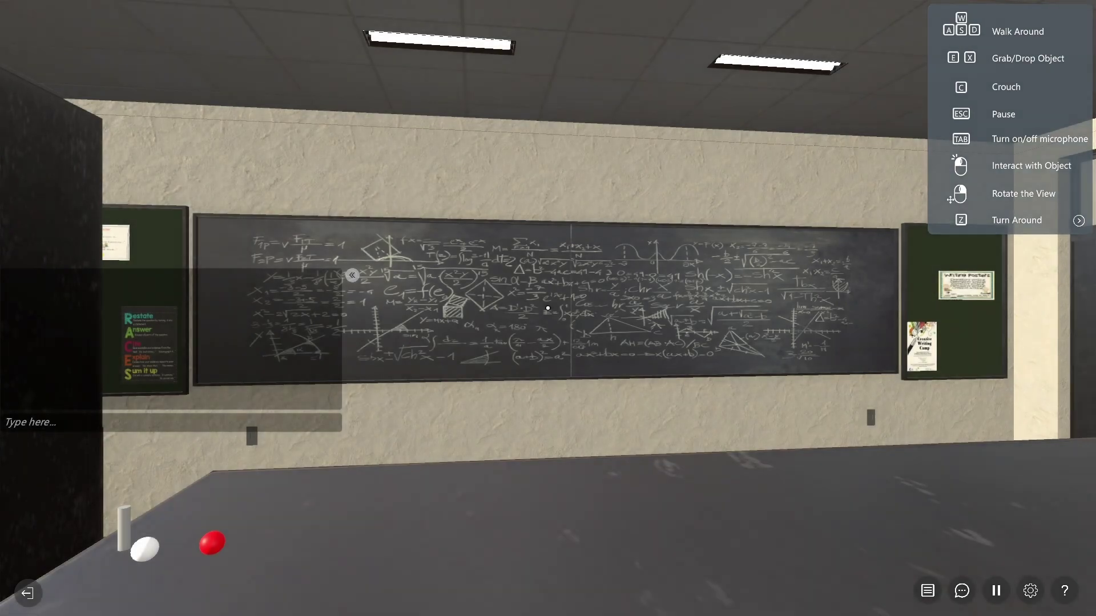
{"action": "right_click_drag", "start_coordinate": [546, 374], "coordinate": [449, 404]}
{"action": "left_click", "coordinate": [449, 404]}
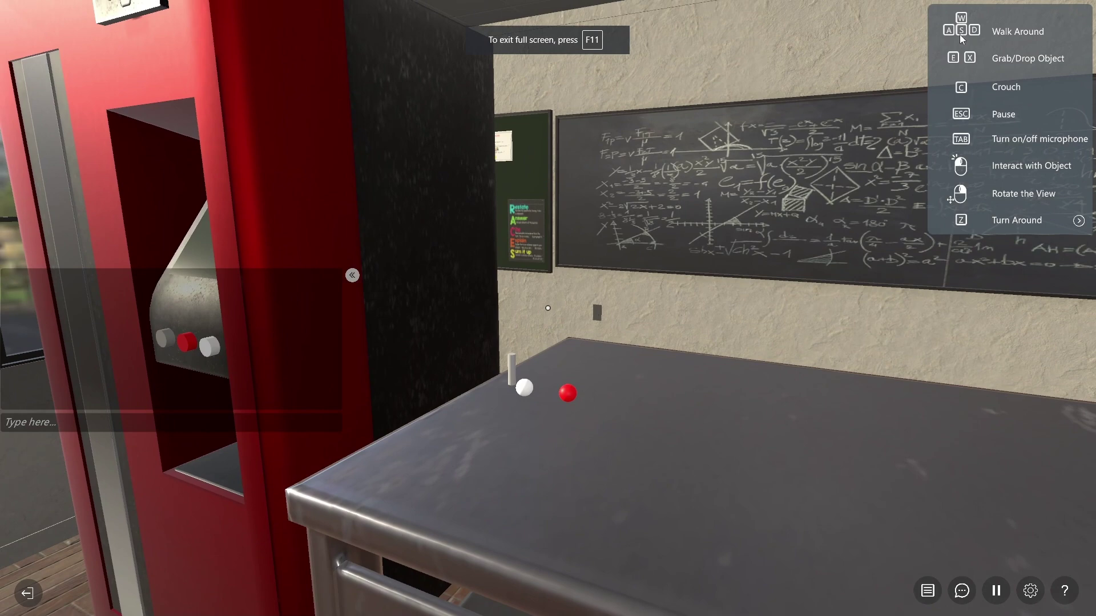
Walk around the end of the table to the front of the red dispenser and examine its three buttons.
{"action": "key", "text": "d"}
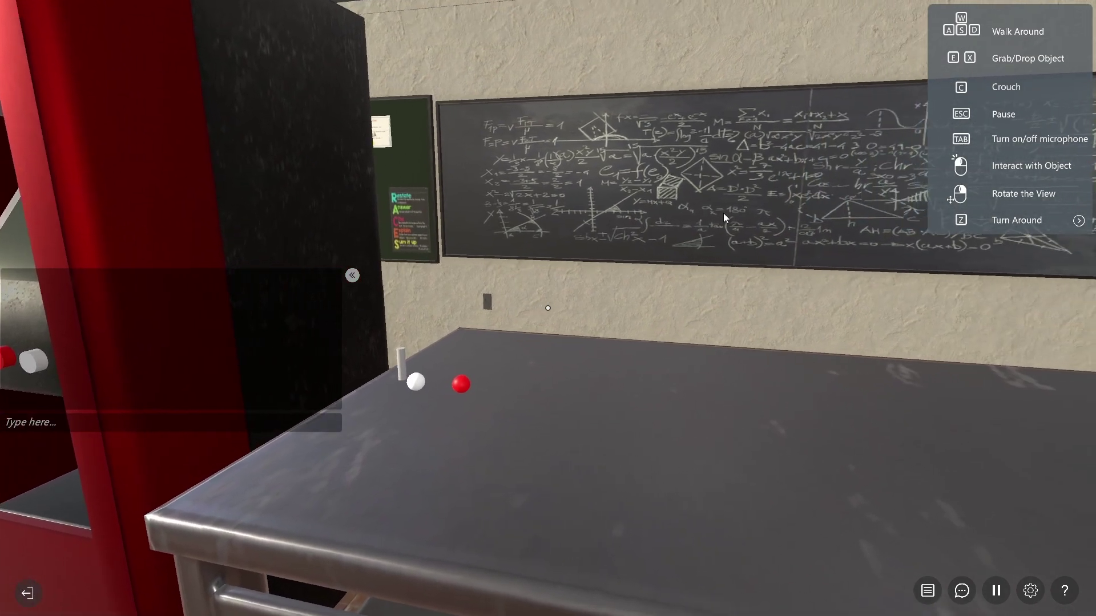
{"action": "key", "text": "d"}
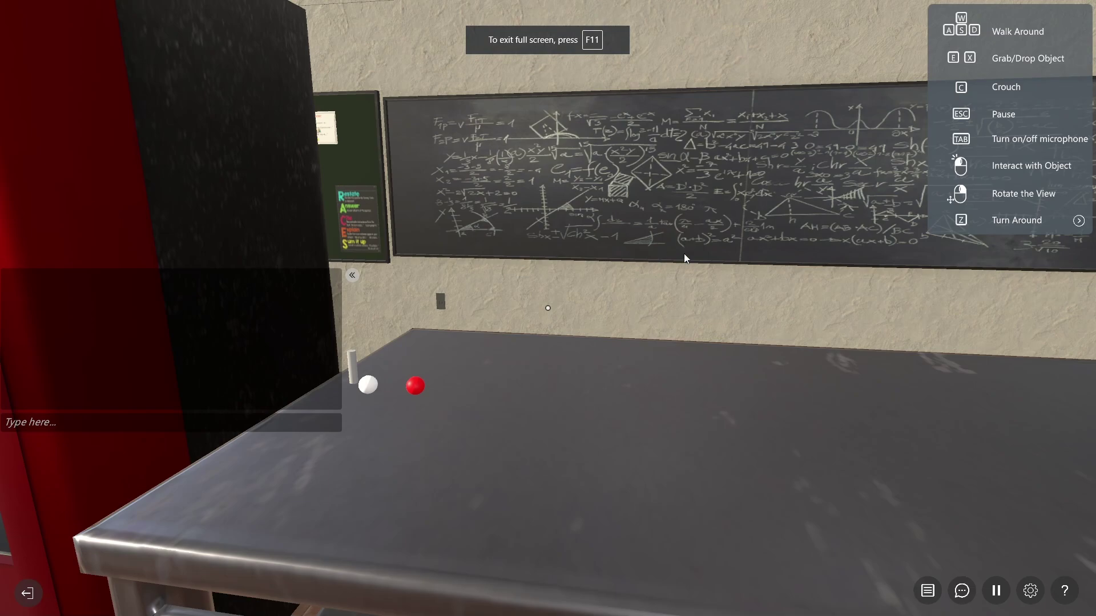
{"action": "key", "text": "s"}
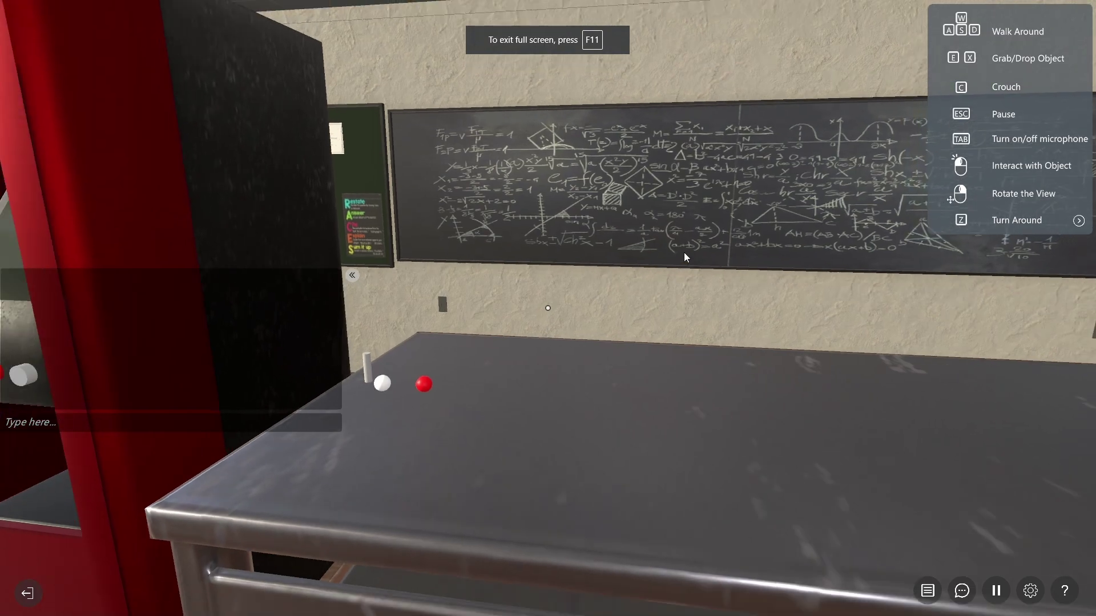
{"action": "right_click_drag", "start_coordinate": [683, 252], "coordinate": [684, 252]}
{"action": "key", "text": "w"}
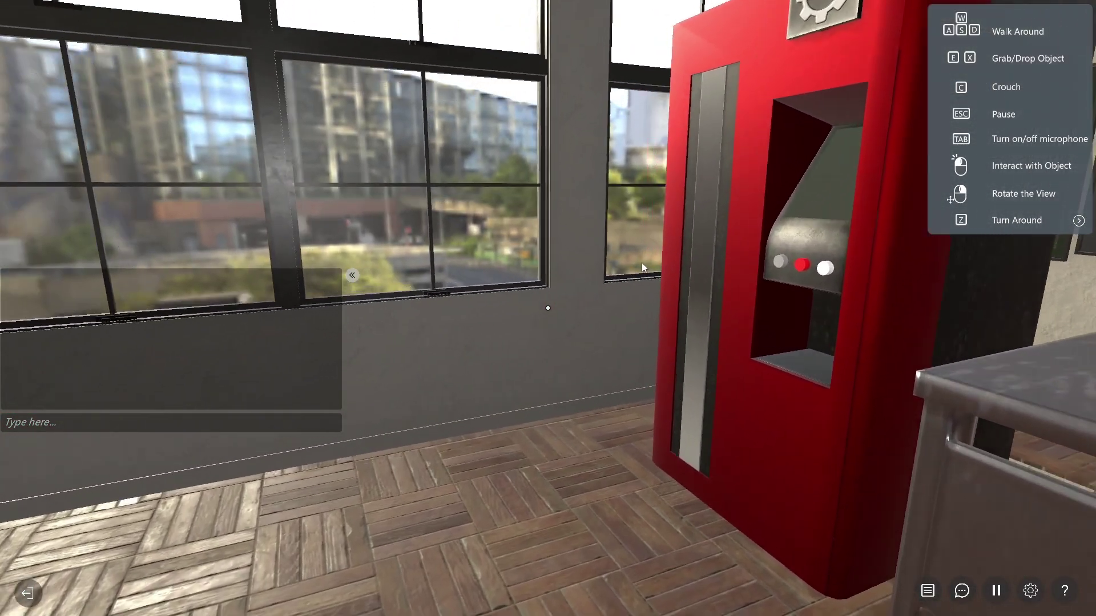
{"action": "right_click_drag", "start_coordinate": [580, 284], "coordinate": [743, 282]}
{"action": "key", "text": "Right"}
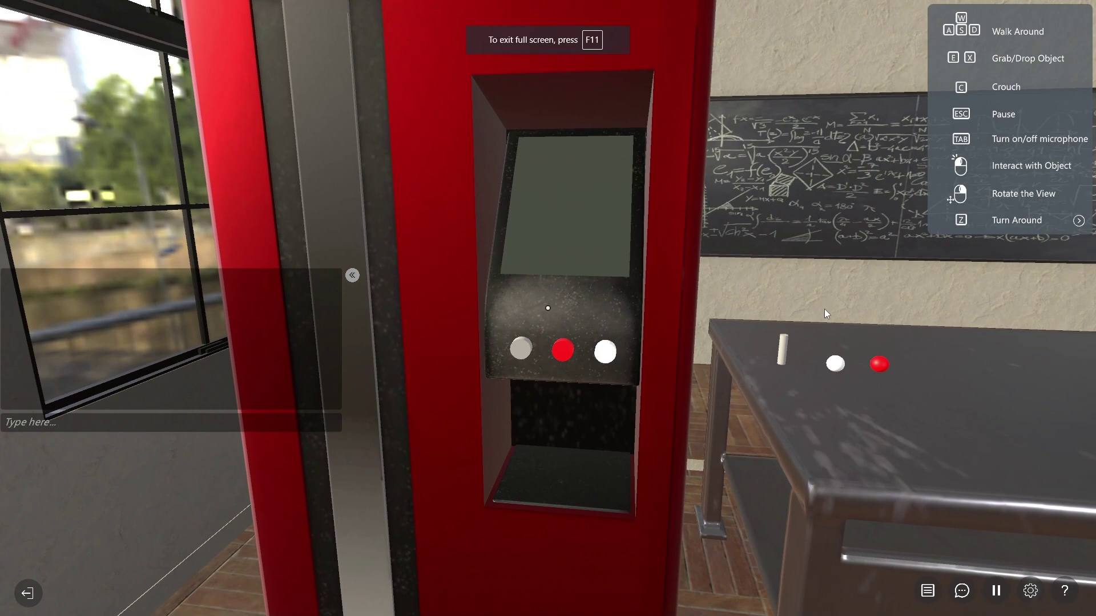
Set the simulation's player movement to Strafe and close the settings.
{"action": "left_click", "coordinate": [1030, 591]}
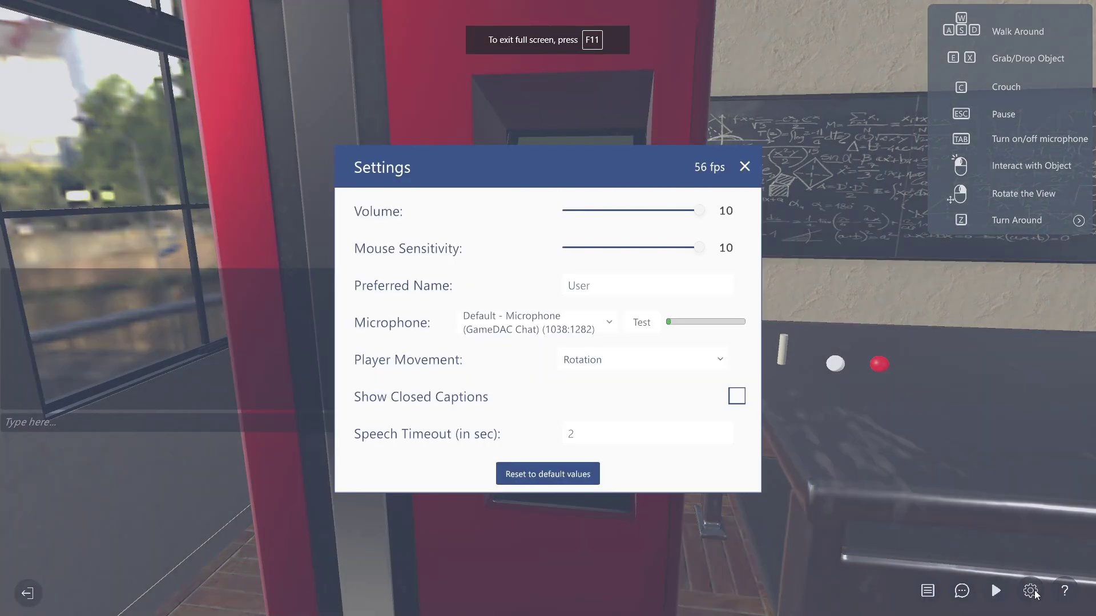
{"action": "left_click", "coordinate": [599, 357]}
{"action": "left_click", "coordinate": [608, 378]}
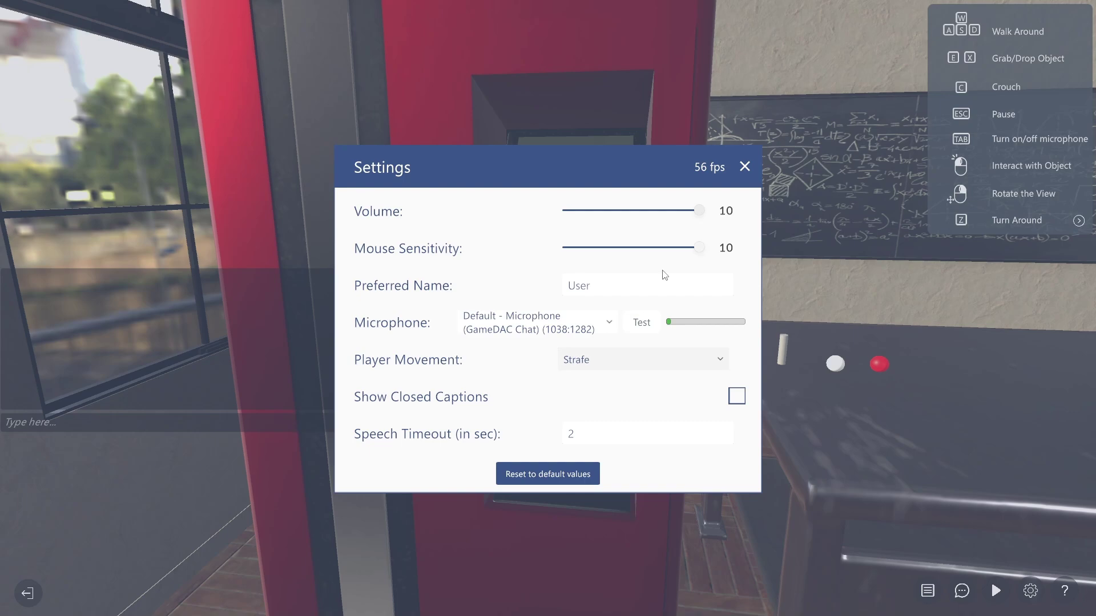
{"action": "left_click", "coordinate": [744, 166]}
Examine the dispenser and the objects on the table from farther back in the classroom.
{"action": "right_click_drag", "start_coordinate": [735, 251], "coordinate": [790, 263]}
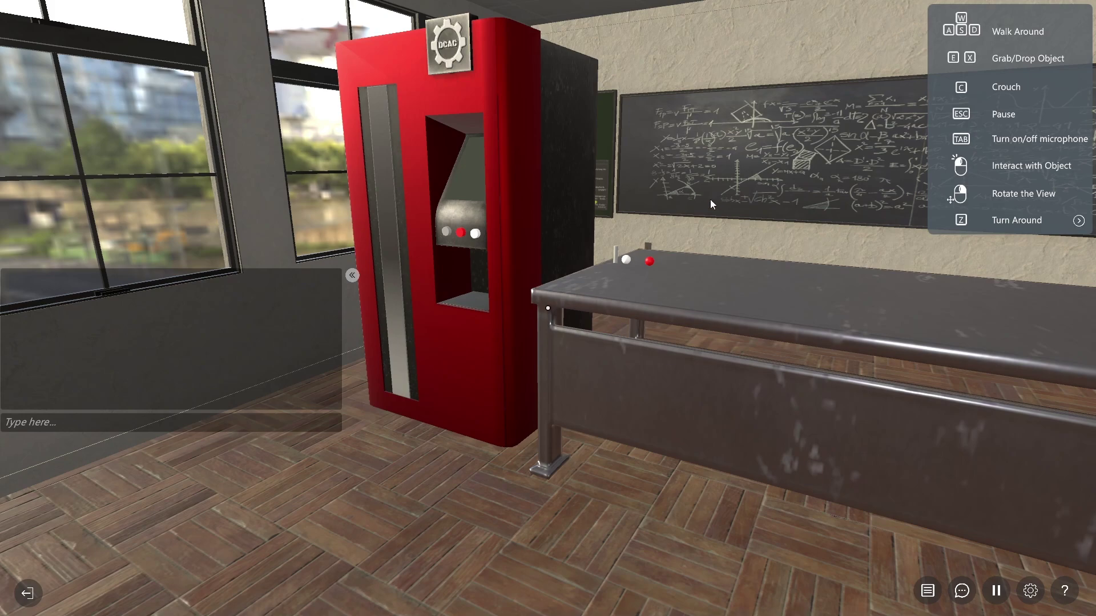
{"action": "right_click_drag", "start_coordinate": [720, 208], "coordinate": [641, 207]}
{"action": "left_click_drag", "start_coordinate": [642, 207], "coordinate": [660, 223]}
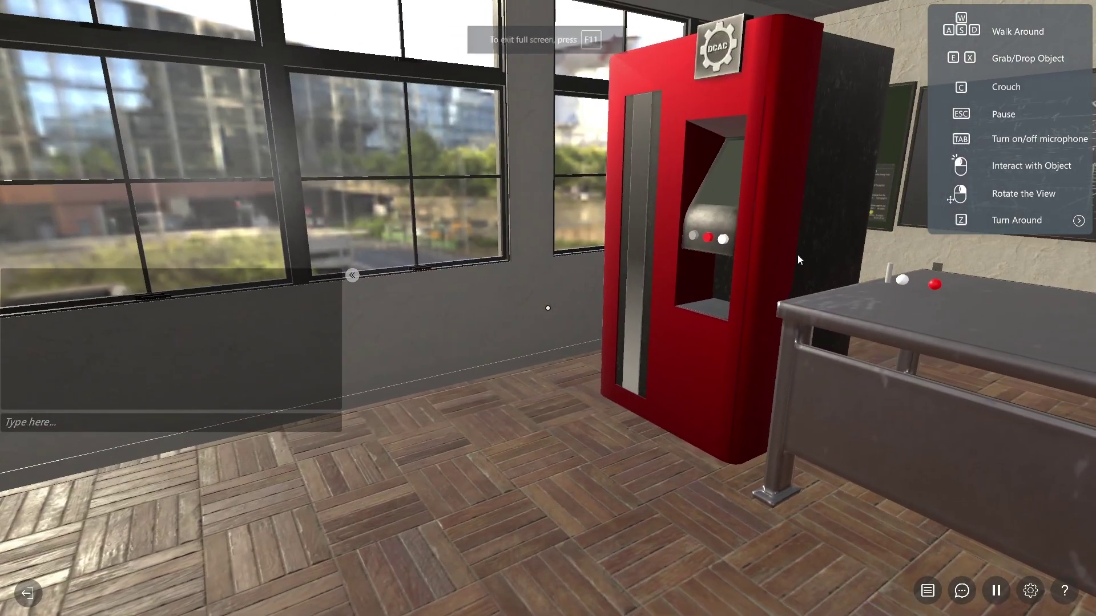